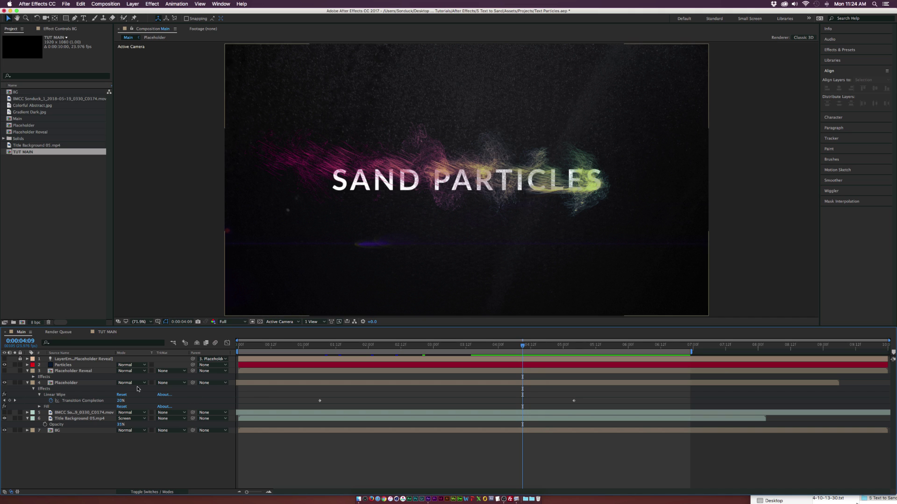
# In TUT MAIN, pre-compose the TEXT PARTICLES layer into a comp named 'TUT Placeholder'.
pyautogui.click(107, 332)
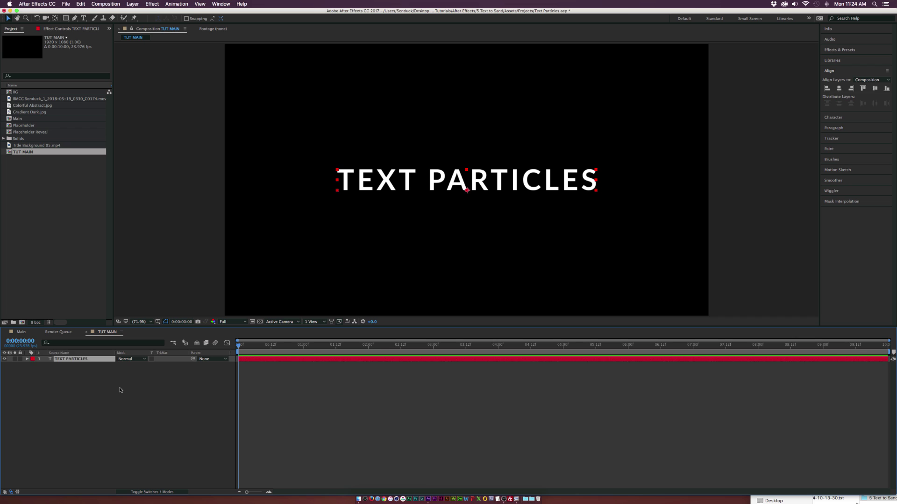
pyautogui.click(120, 391)
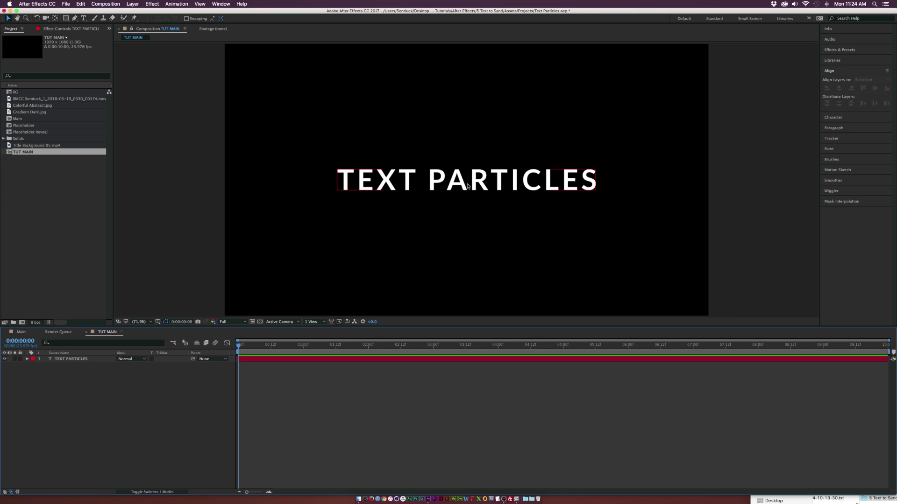
pyautogui.click(61, 359)
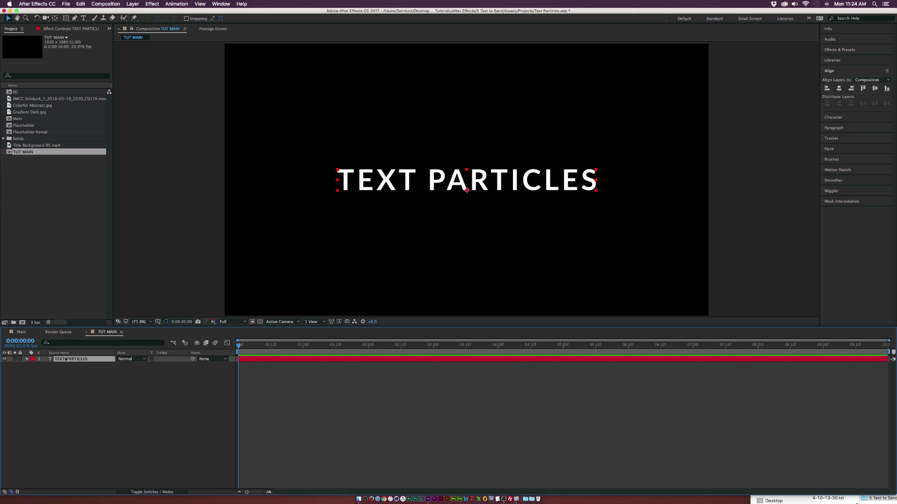
pyautogui.click(132, 4)
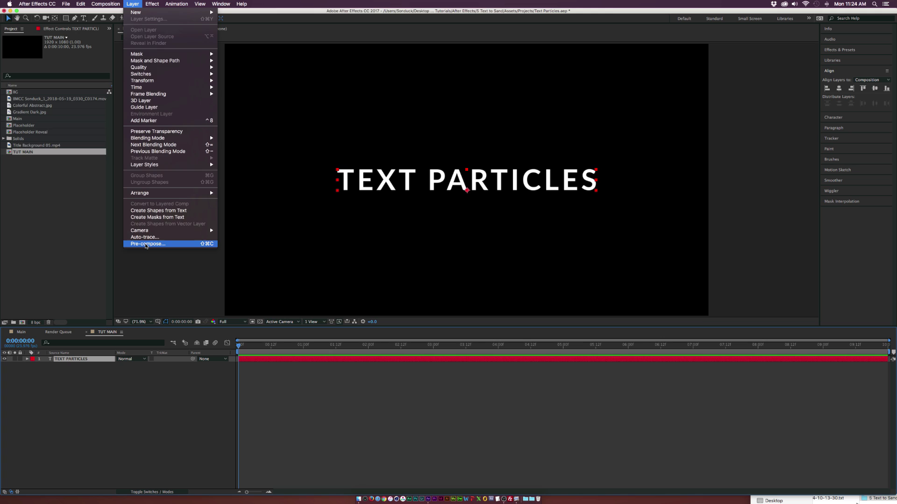
pyautogui.click(146, 243)
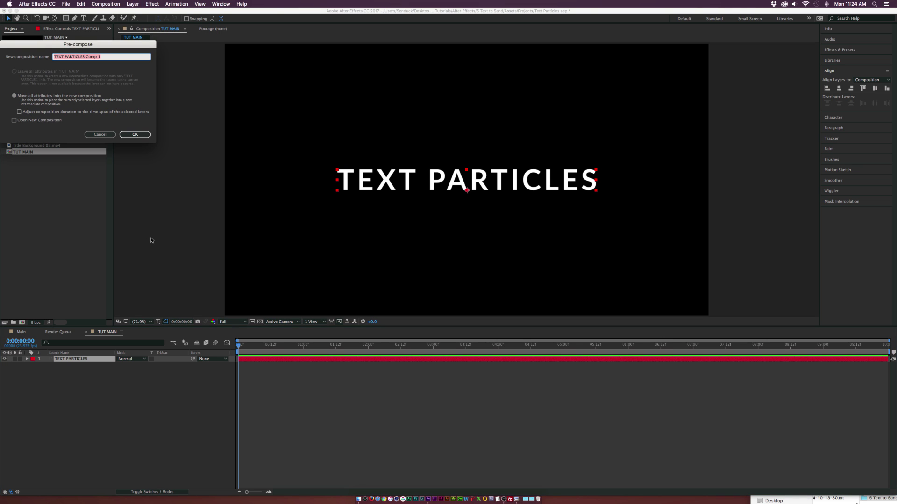
pyautogui.write('TUT Placeholder')
pyautogui.press('Return')
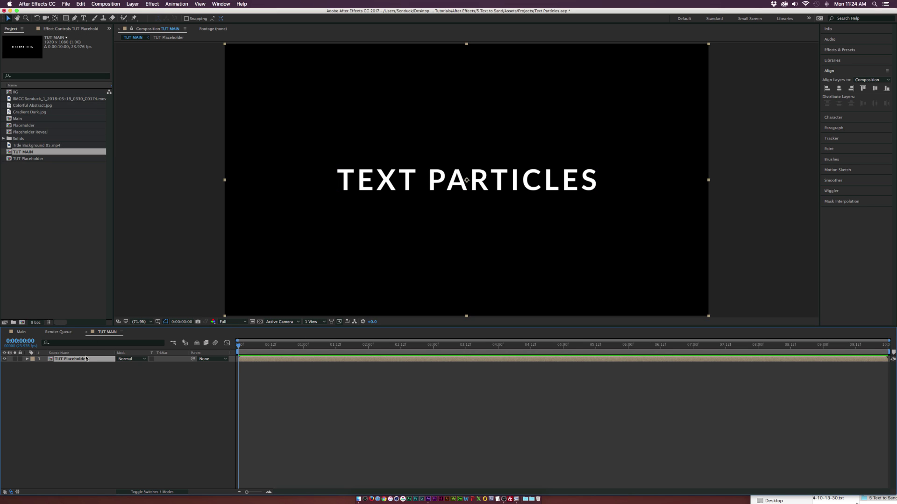
# Pre-compose the TUT Placeholder layer again as 'TUT Placeholder Reveal'.
pyautogui.press('super+shift+c')
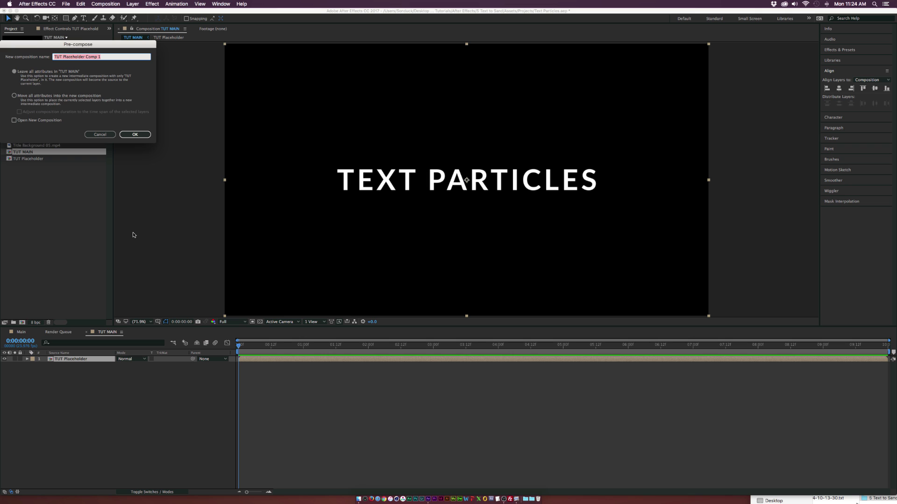
pyautogui.press('Right')
pyautogui.write('Reve')
pyautogui.click(122, 134)
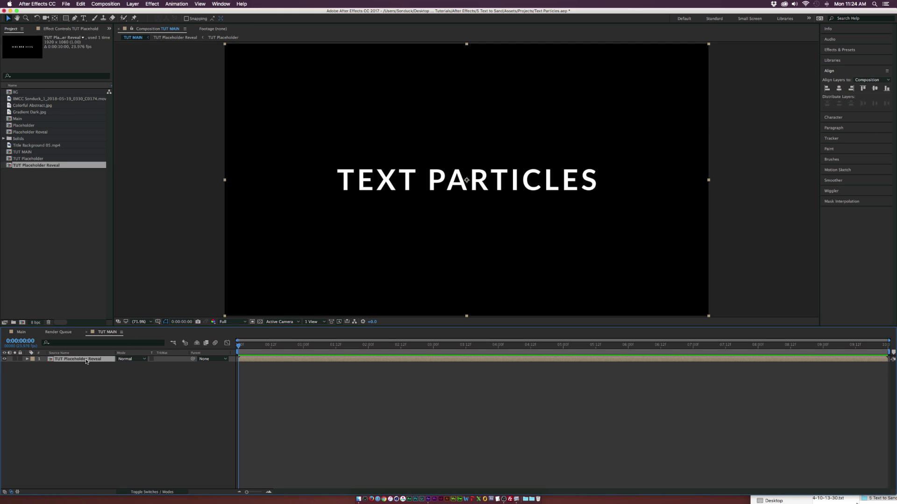
# Inside TUT Placeholder Reveal, draw a tall rectangle mask just left of the comp.
pyautogui.doubleClick(85, 360)
pyautogui.click(72, 362)
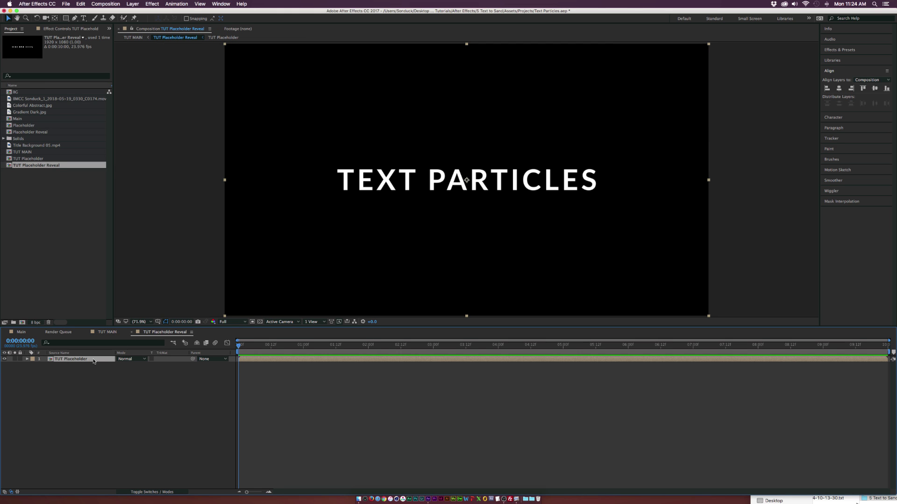
pyautogui.click(69, 379)
pyautogui.click(69, 361)
pyautogui.click(65, 18)
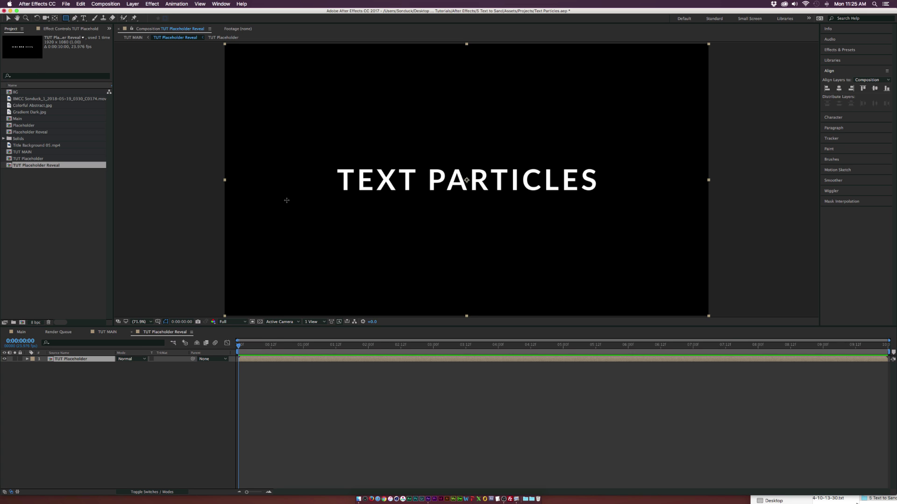
pyautogui.press(',')
pyautogui.press(',')
pyautogui.press(',')
pyautogui.press(',')
pyautogui.moveTo(353, 112); pyautogui.dragTo(377, 233)
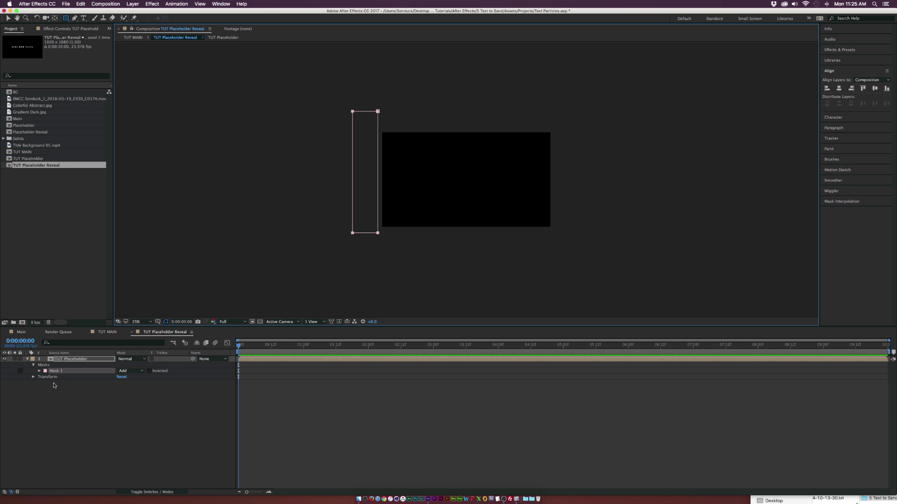
# Keyframe Mask Path at 2 seconds, then move the mask to the right of the comp later.
pyautogui.press('m')
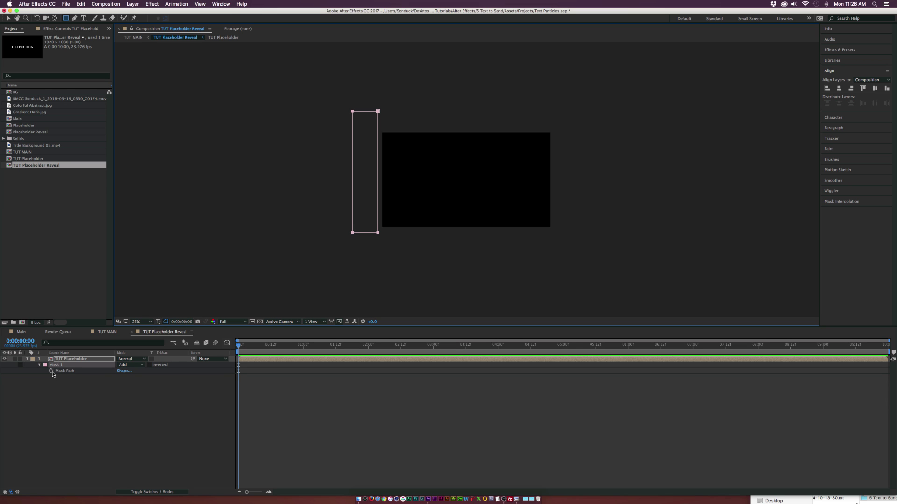
pyautogui.click(52, 371)
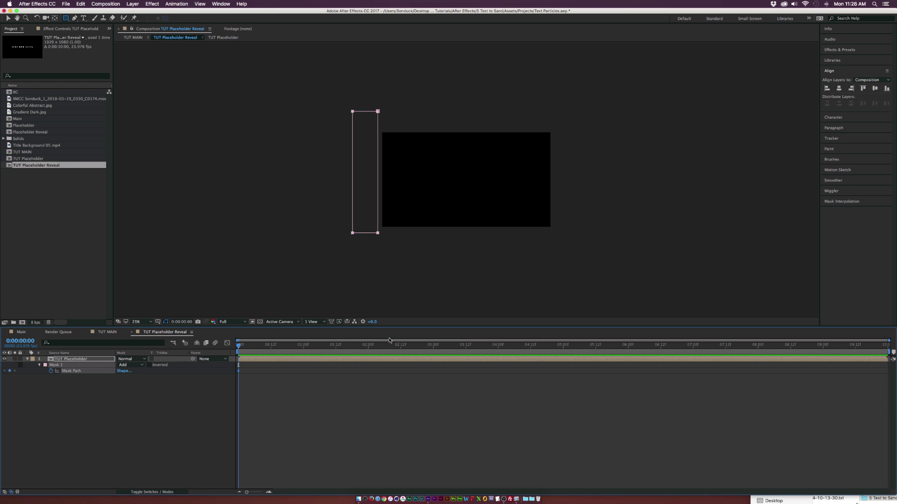
pyautogui.moveTo(238, 371); pyautogui.dragTo(563, 351)
pyautogui.click(369, 346)
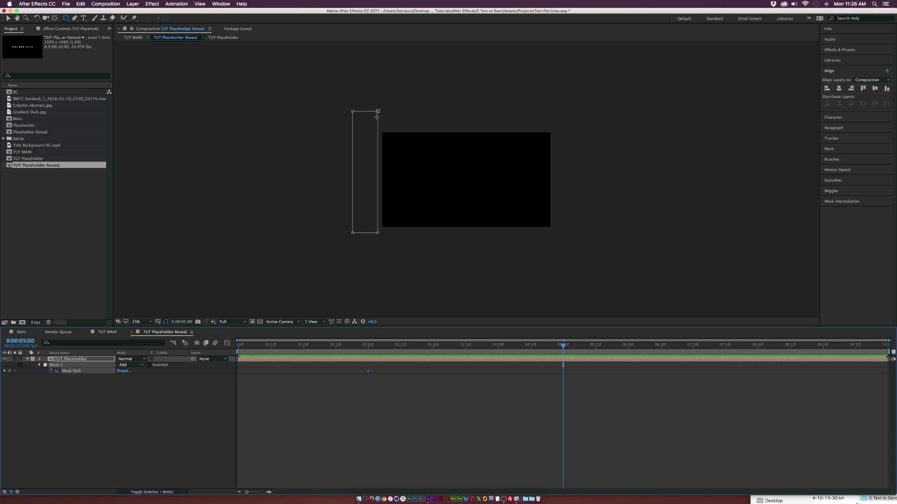
pyautogui.press('v')
pyautogui.click(69, 385)
pyautogui.click(61, 367)
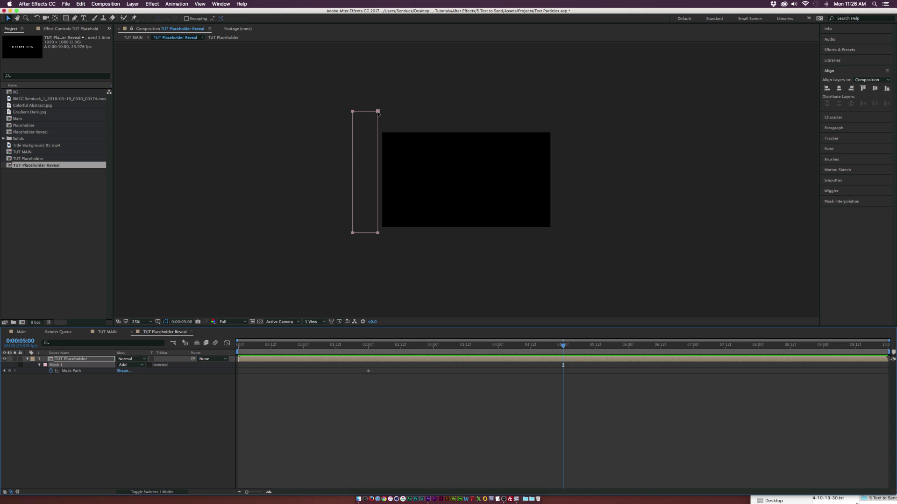
pyautogui.moveTo(378, 112); pyautogui.dragTo(582, 120)
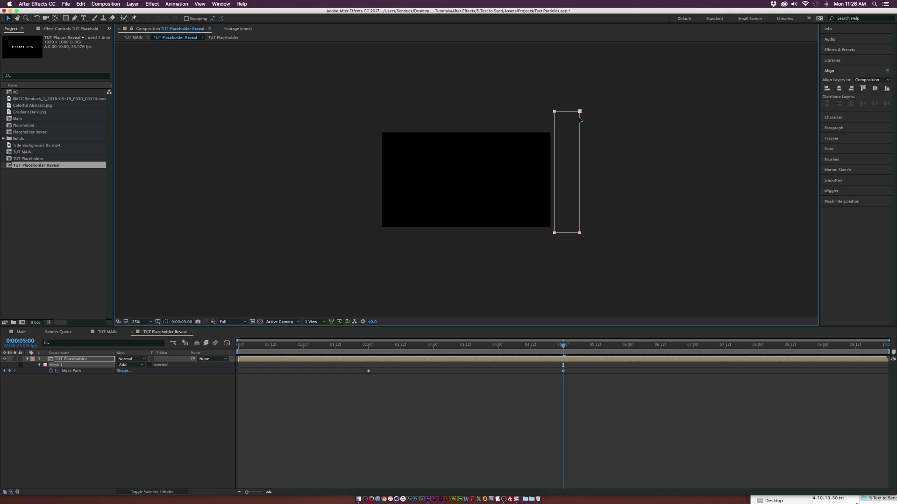
# Fit the comp in the viewer and set Mask Feather to 46 pixels.
pyautogui.click(140, 323)
pyautogui.click(145, 335)
pyautogui.press('f')
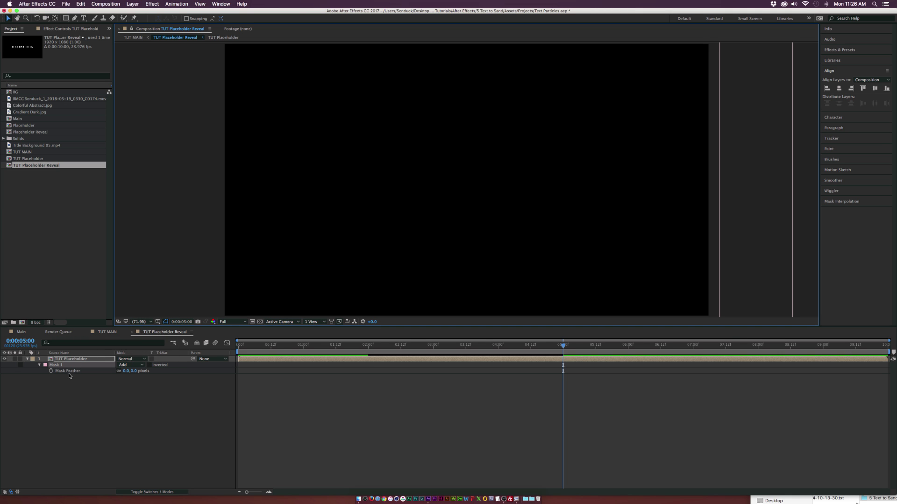
pyautogui.moveTo(126, 371); pyautogui.dragTo(492, 350)
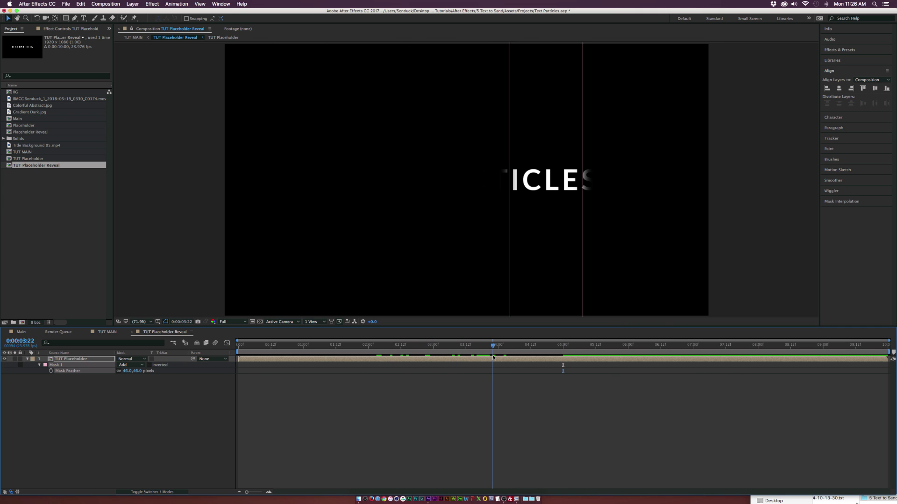
# Add the TUT Placeholder comp as a second layer in TUT MAIN, at about 4 seconds.
pyautogui.click(107, 332)
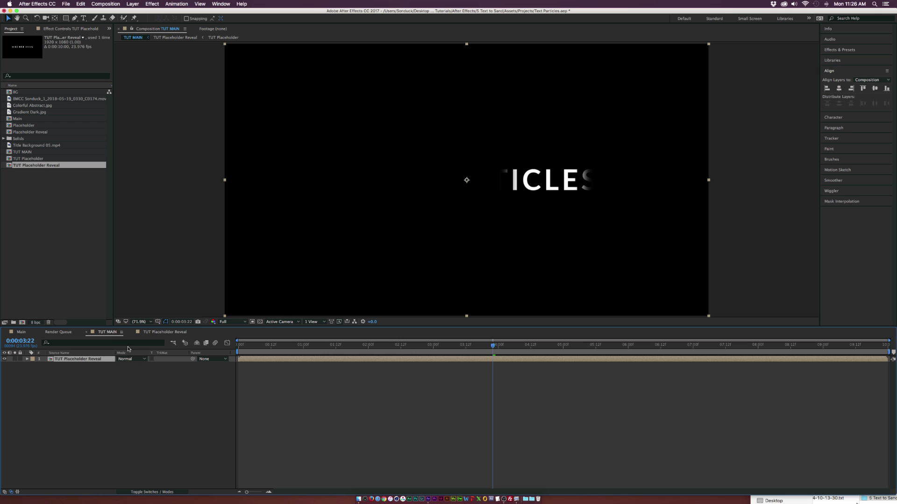
pyautogui.click(109, 374)
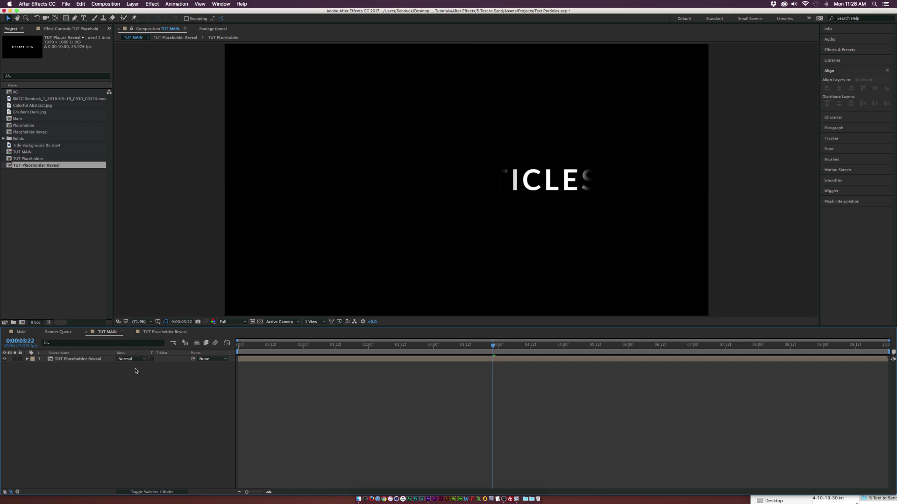
pyautogui.click(40, 160)
pyautogui.moveTo(27, 160); pyautogui.dragTo(69, 365)
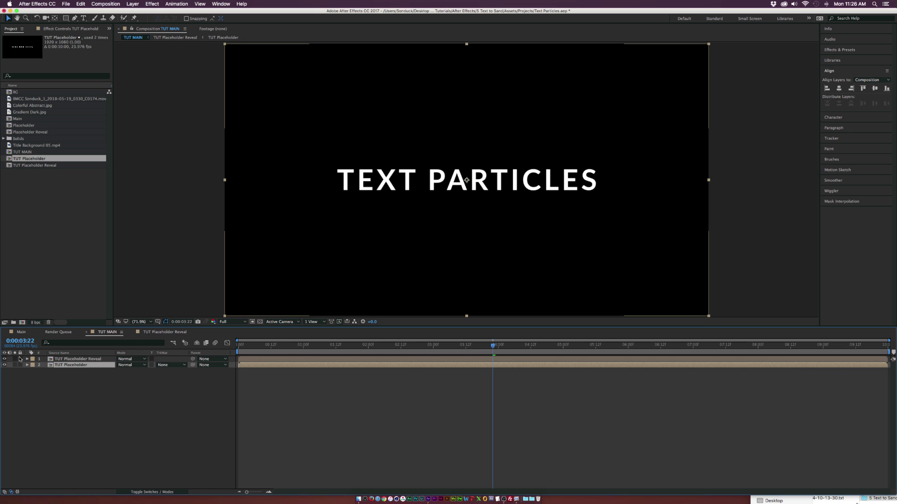
pyautogui.moveTo(299, 346); pyautogui.dragTo(520, 355)
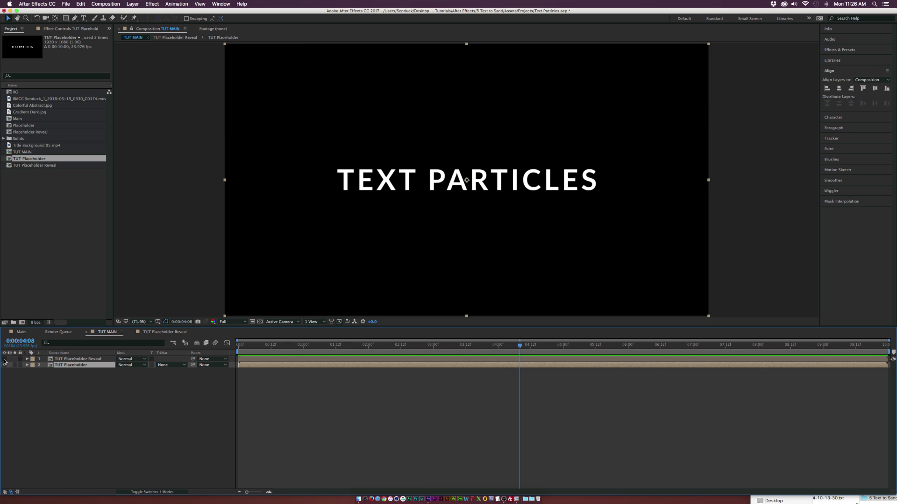
# Apply Linear Wipe to TUT Placeholder with Wipe Angle -90° and Feather 28.
pyautogui.click(152, 3)
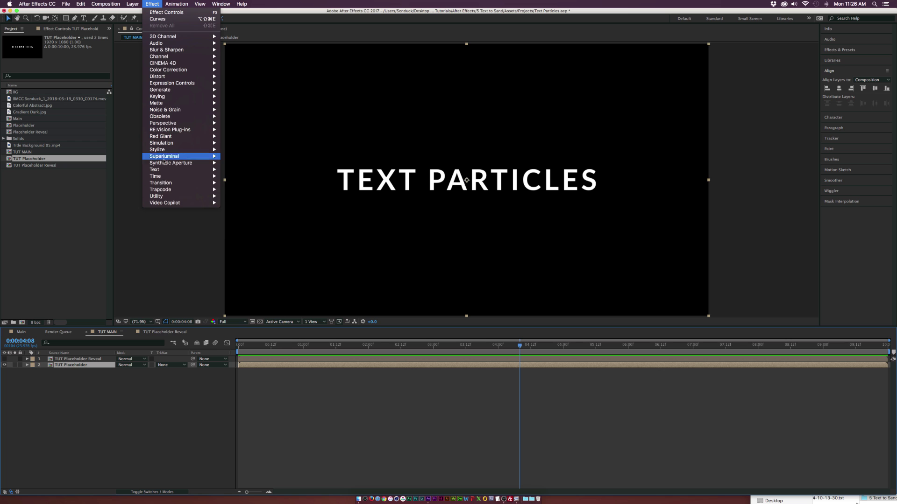
pyautogui.moveTo(165, 184)
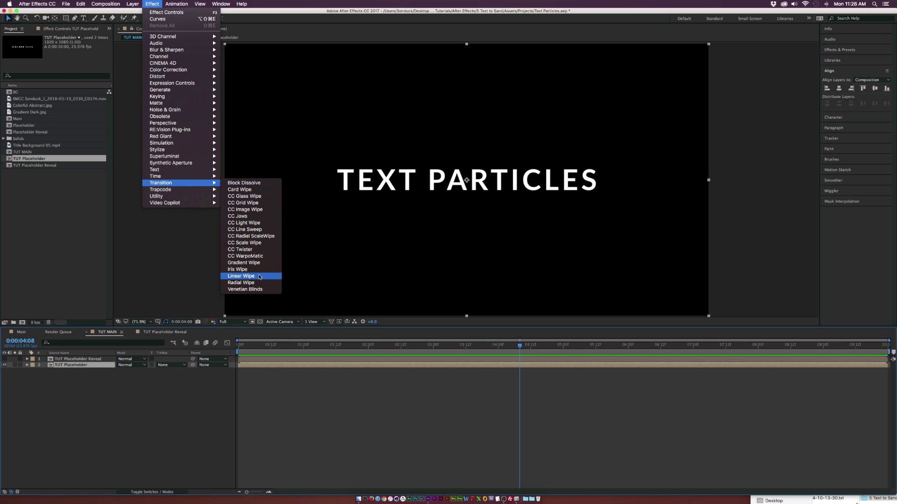
pyautogui.click(241, 276)
pyautogui.click(72, 55)
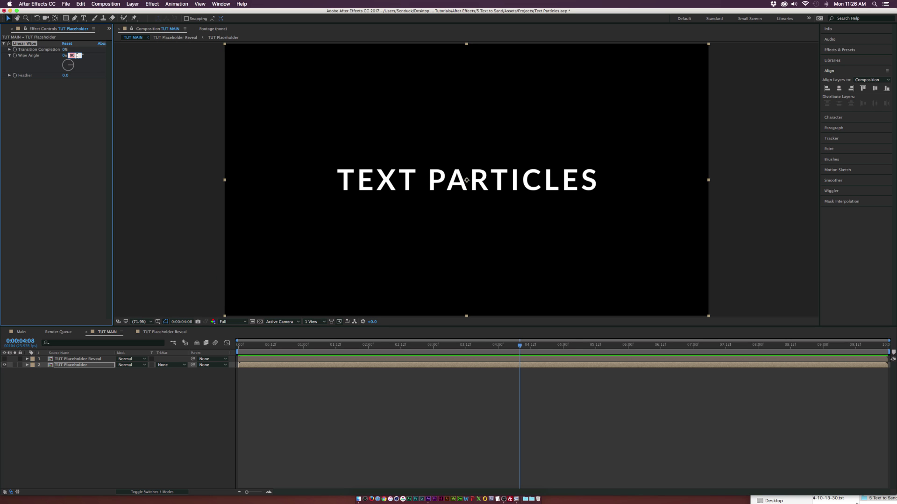
pyautogui.write('-90')
pyautogui.press('Return')
pyautogui.moveTo(66, 76); pyautogui.dragTo(76, 75)
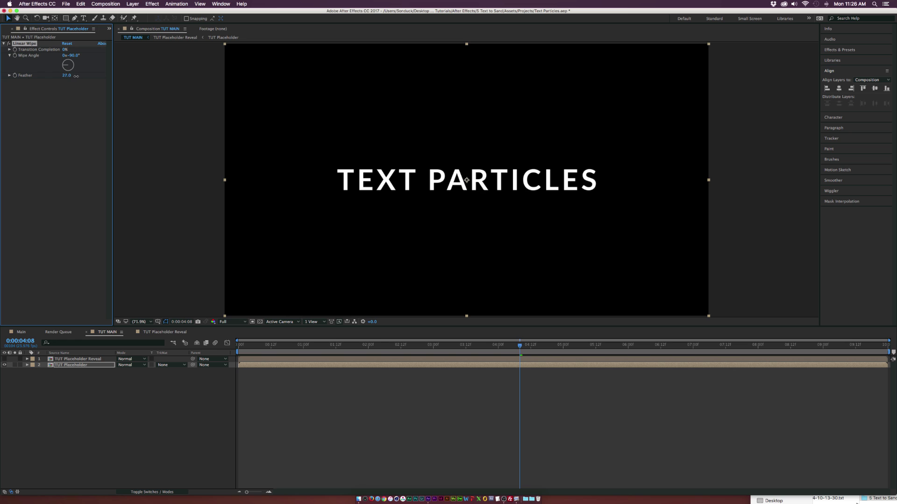
# Keyframe Transition Completion from 100% at 2 seconds to 0% at 5 seconds, then preview.
pyautogui.click(369, 346)
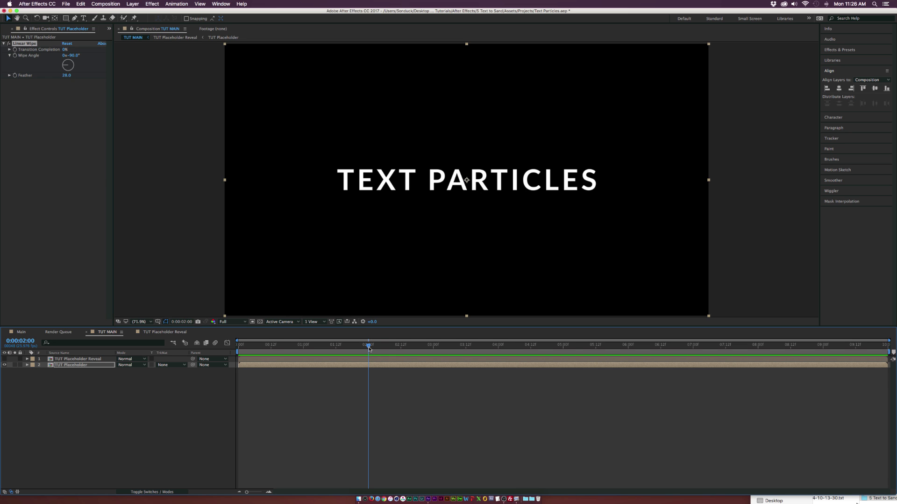
pyautogui.click(15, 49)
pyautogui.moveTo(64, 50); pyautogui.dragTo(140, 53)
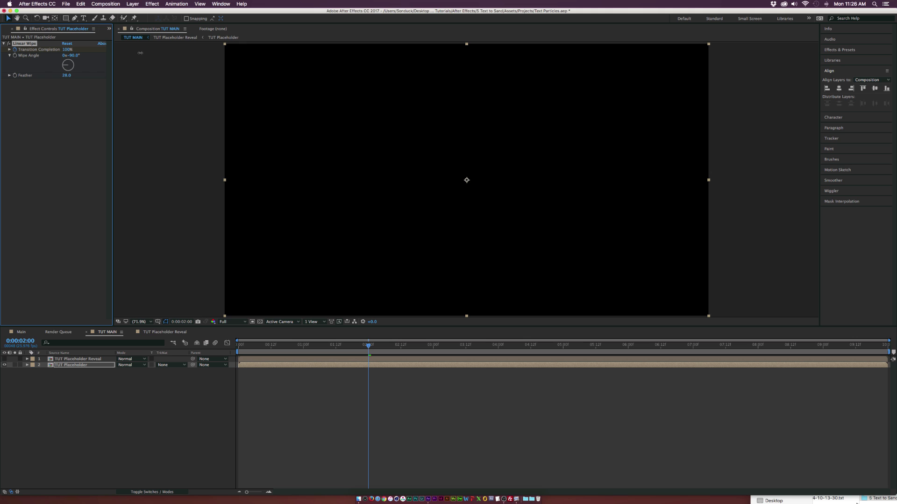
pyautogui.click(562, 346)
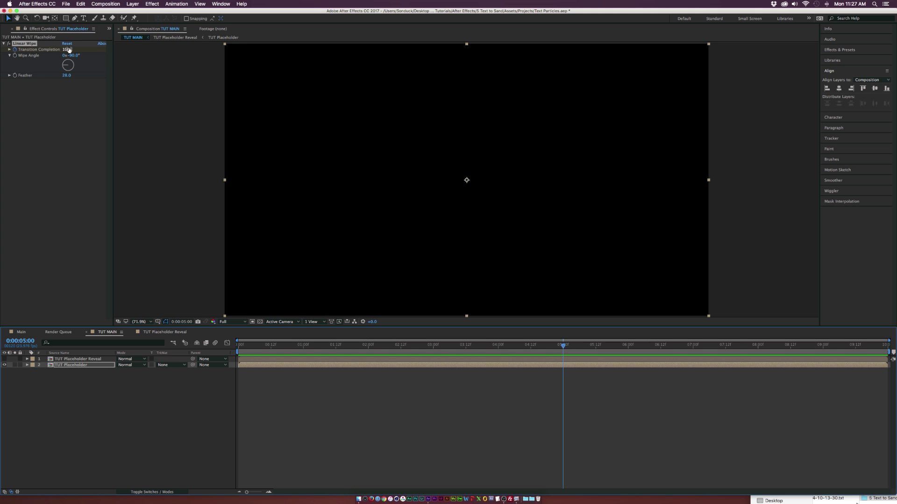
pyautogui.moveTo(66, 50); pyautogui.dragTo(28, 51)
pyautogui.click(195, 417)
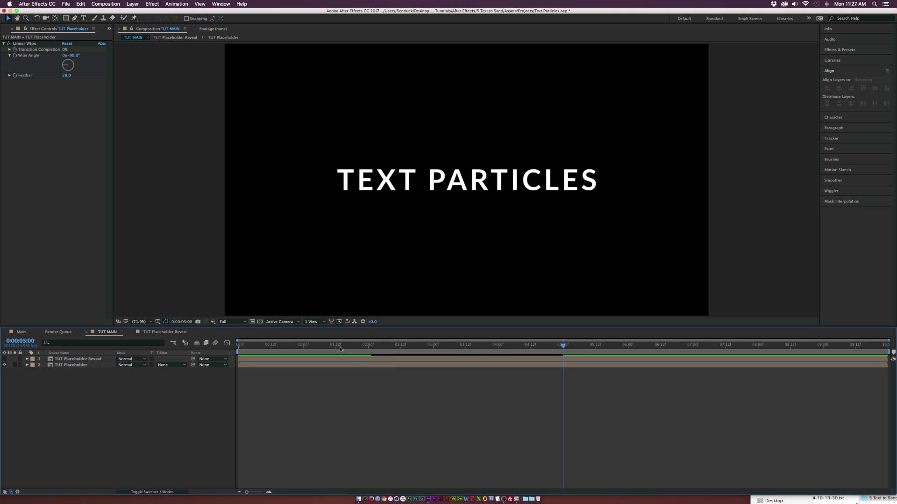
pyautogui.moveTo(340, 346); pyautogui.dragTo(486, 353)
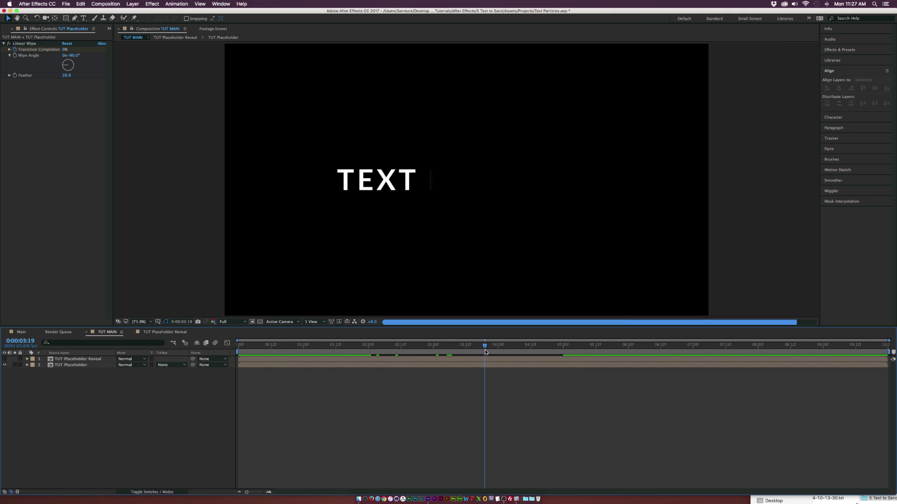
# Create a new solid layer named Particles.
pyautogui.click(5, 359)
pyautogui.click(138, 3)
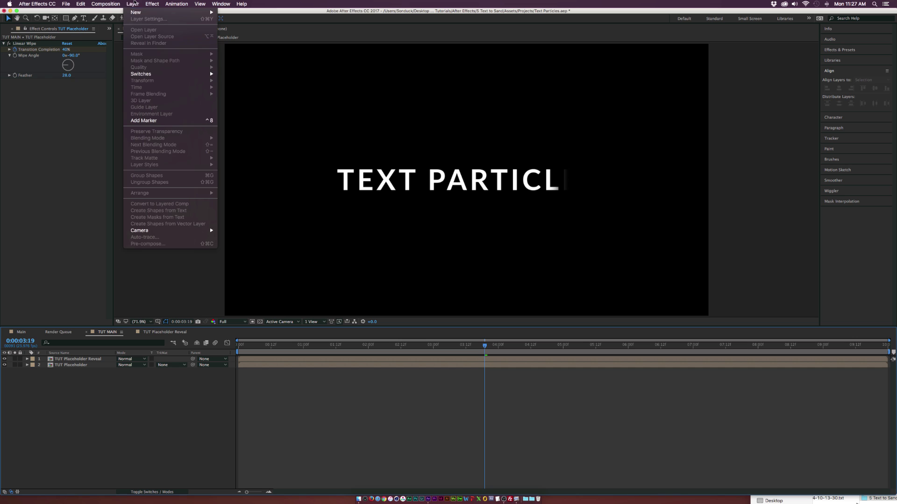
pyautogui.moveTo(140, 12)
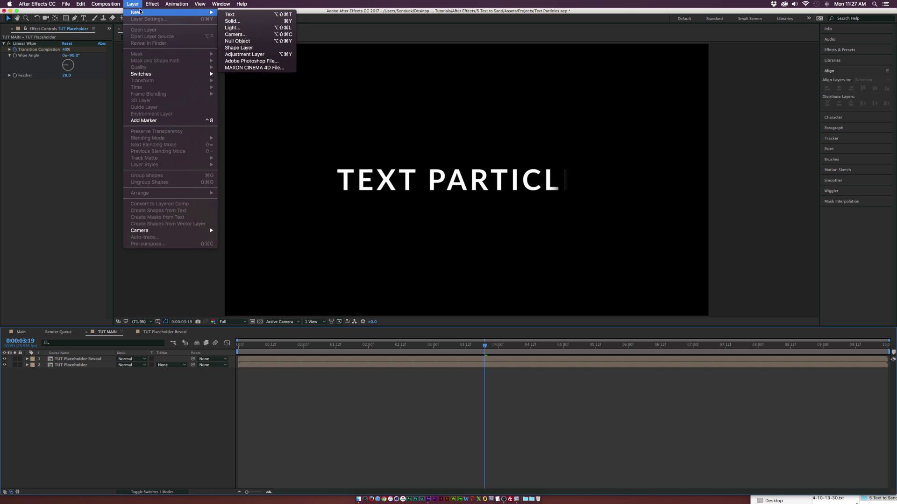
pyautogui.click(265, 21)
pyautogui.write('OPA')
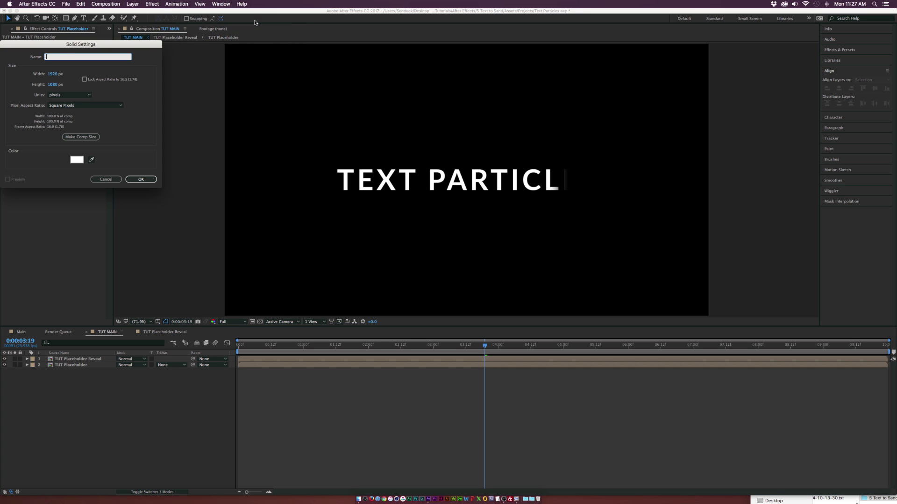
pyautogui.press('Return')
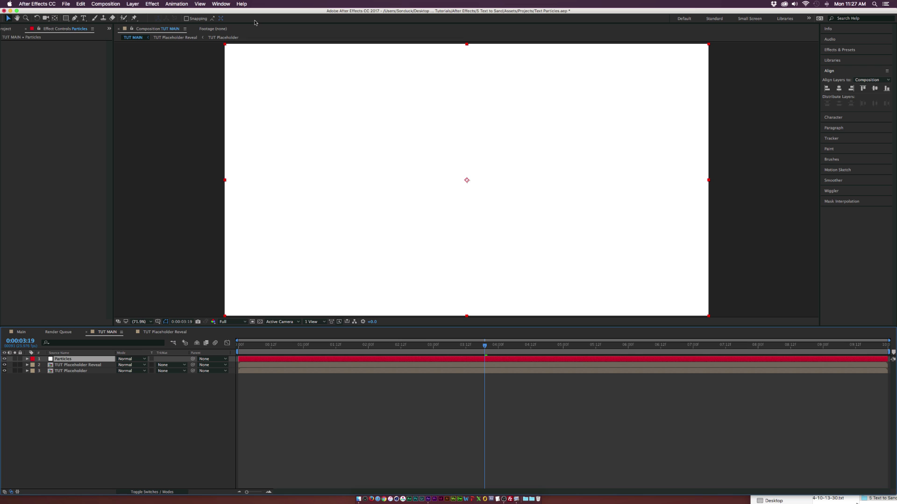
# Apply Trapcode Particular to the Particles solid and set Emitter Type to Layer.
pyautogui.click(152, 4)
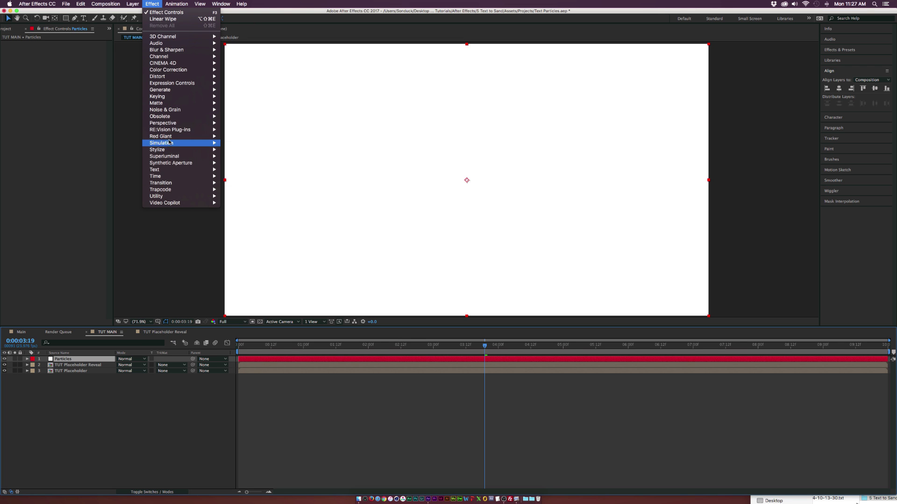
pyautogui.moveTo(187, 189)
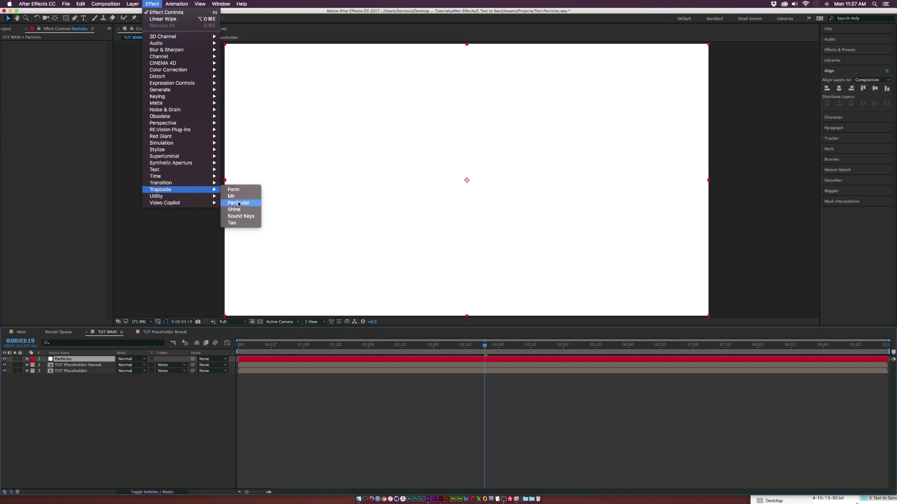
pyautogui.click(238, 203)
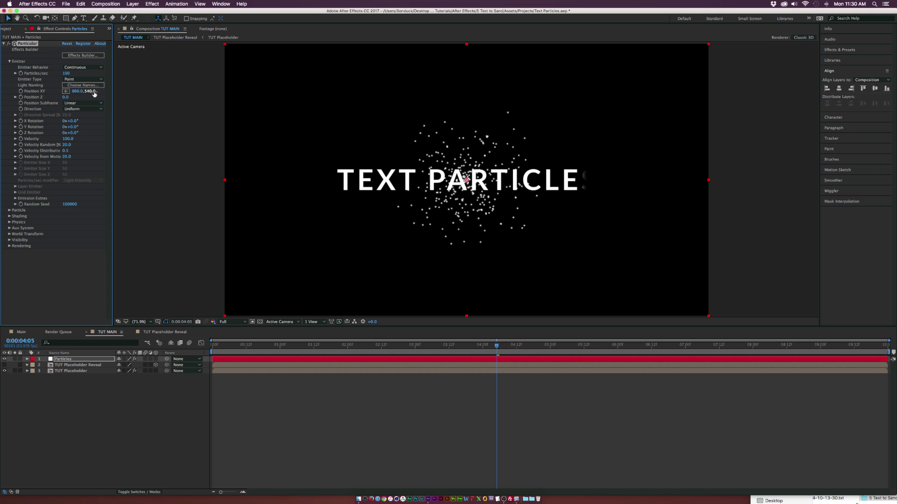
pyautogui.click(80, 79)
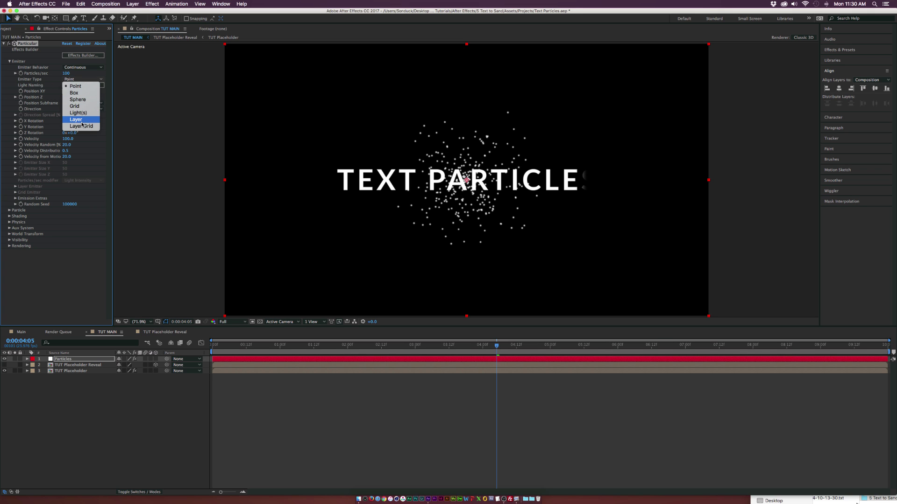
pyautogui.click(76, 121)
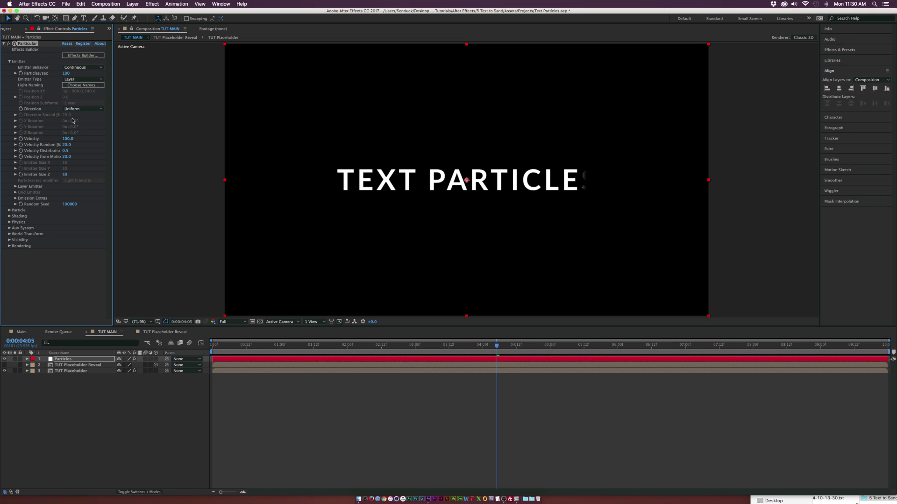
# Set the Layer Emitter to TUT Placeholder Reveal with Layer Sampling at Particle Birth Time.
pyautogui.click(15, 186)
pyautogui.click(72, 192)
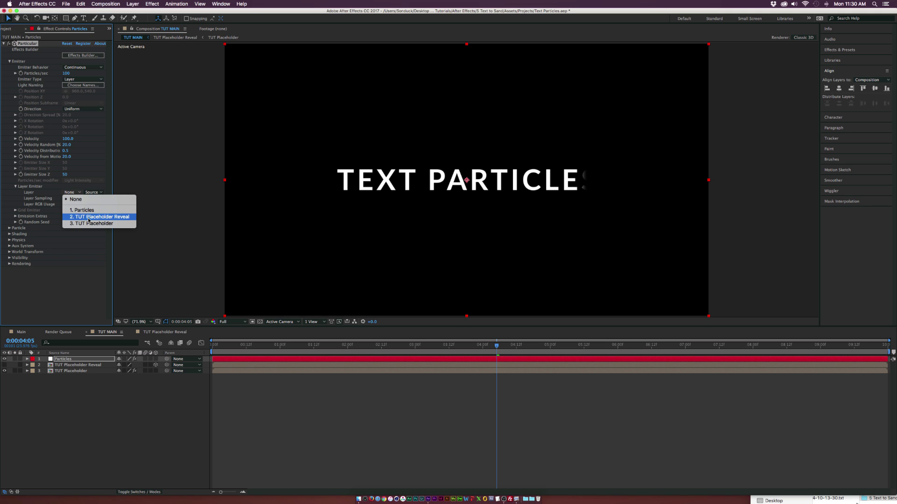
pyautogui.click(122, 218)
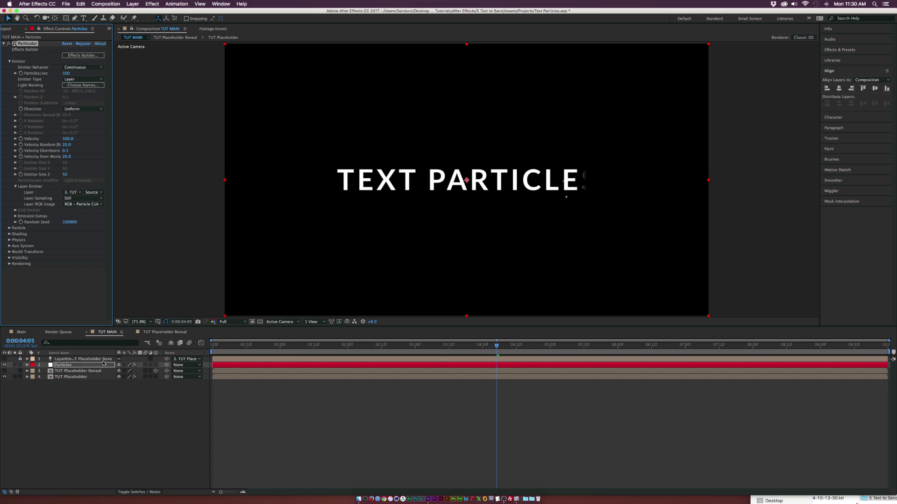
pyautogui.click(70, 198)
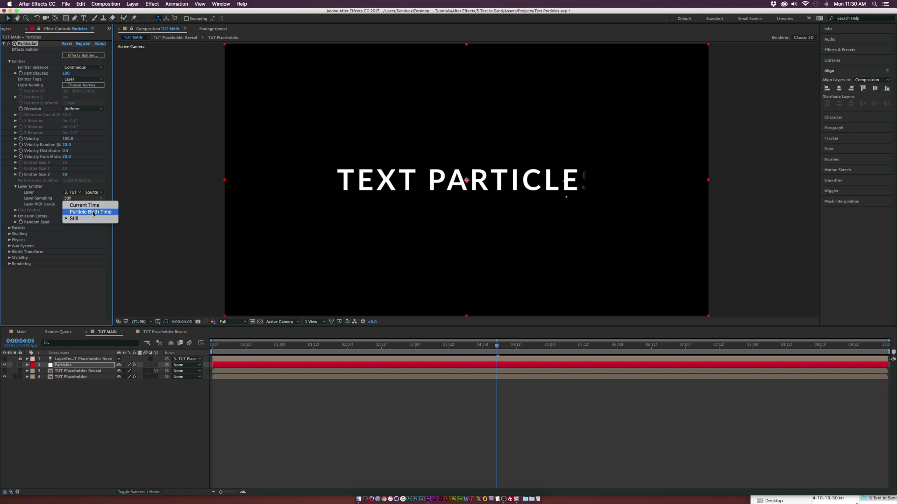
pyautogui.click(86, 213)
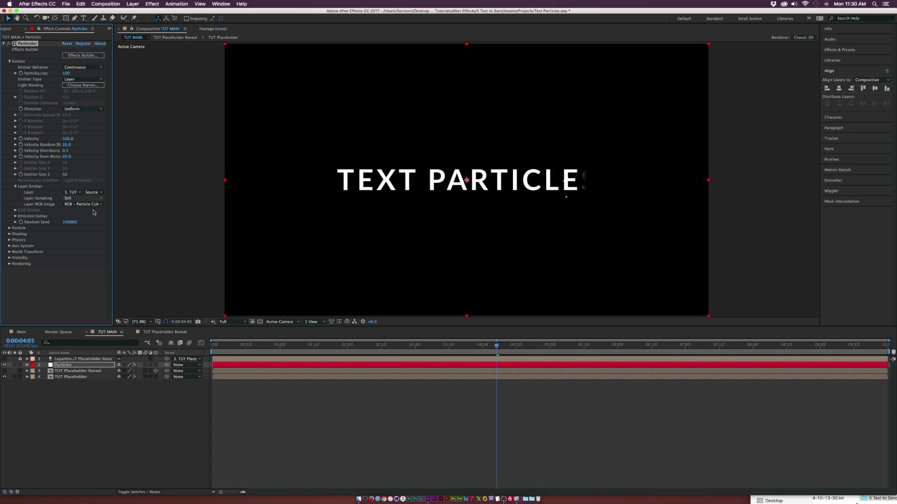
# Set Particles/sec to 1000000 and preview the particles over the reveal.
pyautogui.click(430, 345)
pyautogui.press('pagedown')
pyautogui.press('pagedown')
pyautogui.press('pagedown')
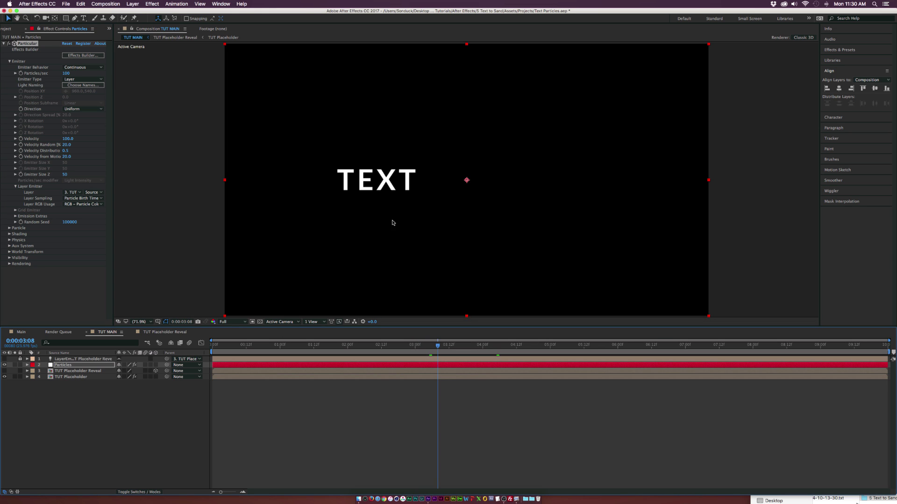
pyautogui.click(66, 73)
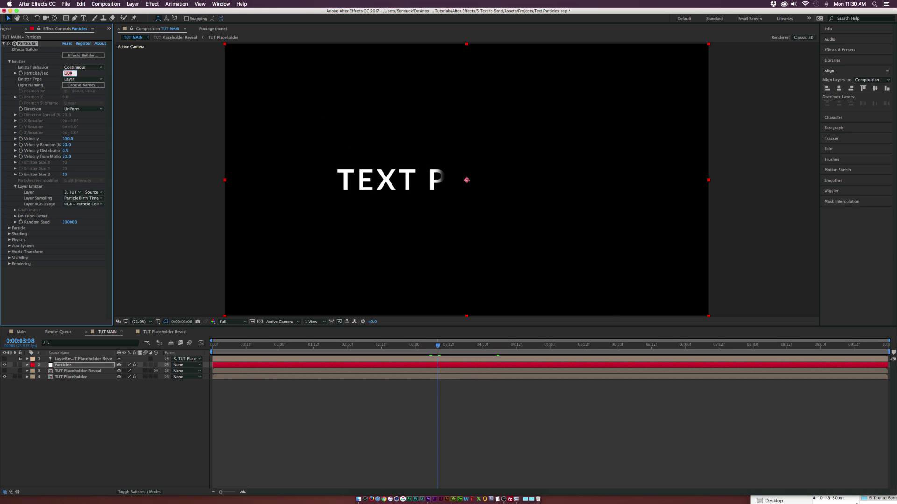
pyautogui.write('100000')
pyautogui.click(52, 275)
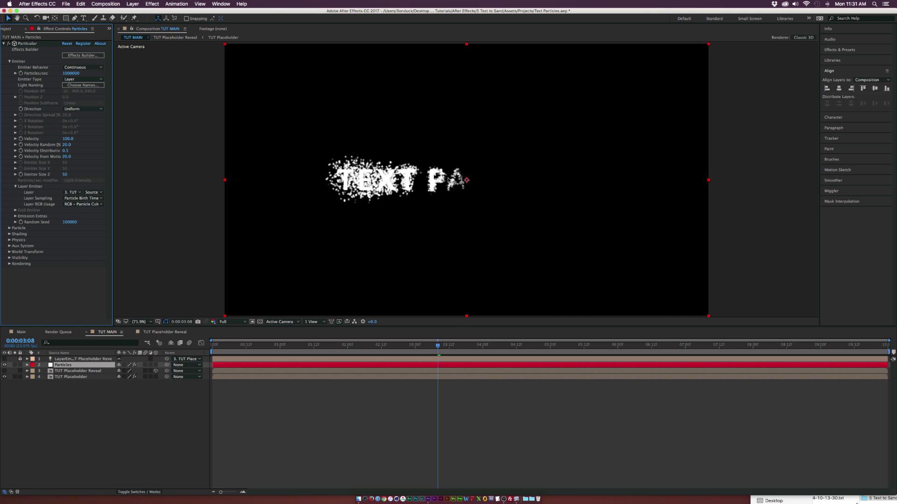
pyautogui.click(466, 346)
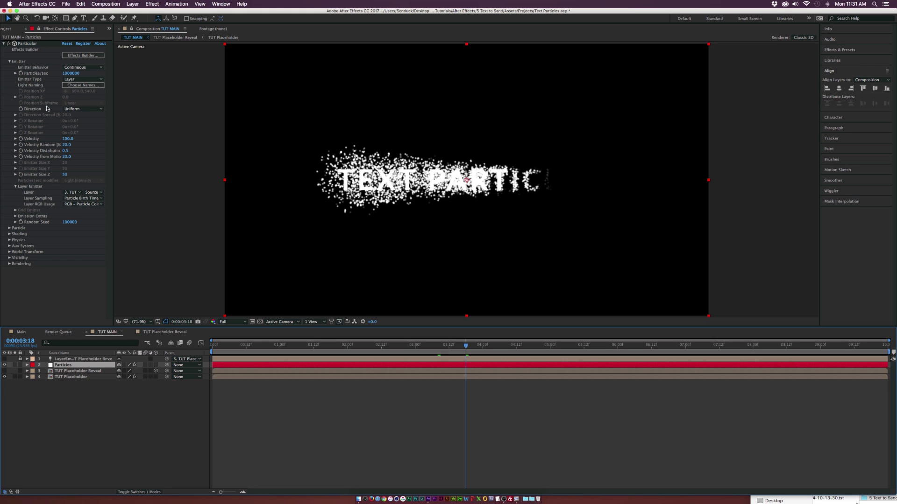
# Set the emitter Velocity to 5 and Velocity Random to 30.
pyautogui.click(68, 139)
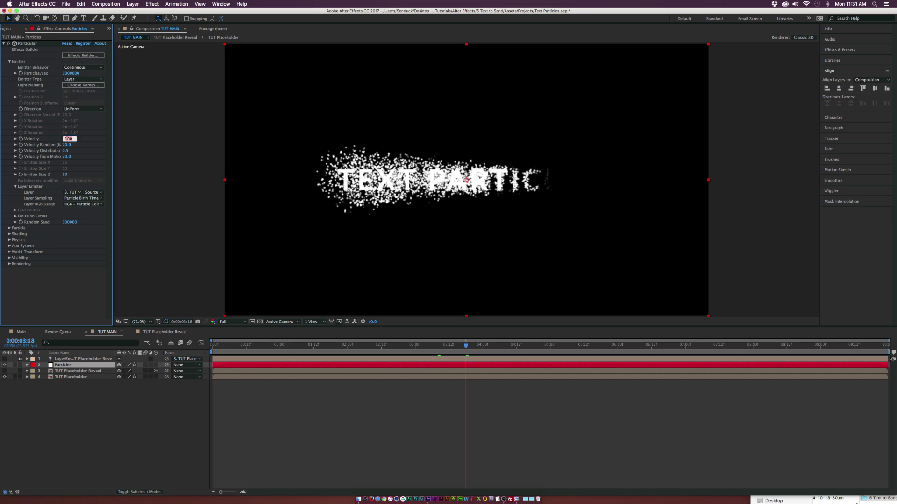
pyautogui.write('5')
pyautogui.press('Return')
pyautogui.click(67, 145)
pyautogui.write('30')
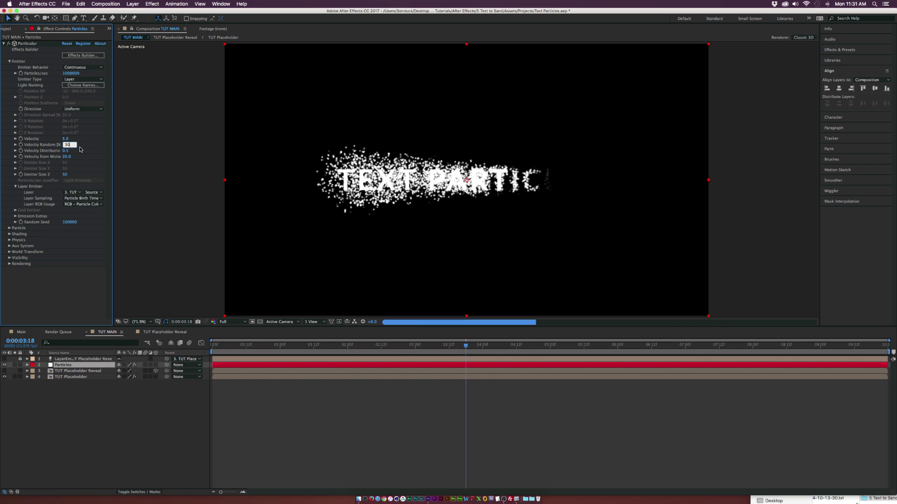
pyautogui.press('Return')
# Set Direction to Outwards with X Rotation 50° and Y Rotation 340°.
pyautogui.click(79, 109)
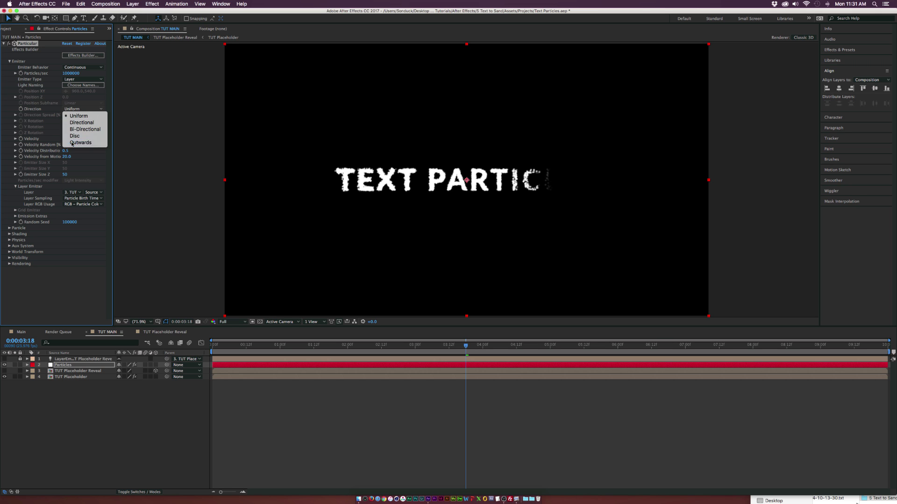
pyautogui.click(72, 142)
pyautogui.click(75, 121)
pyautogui.write('5')
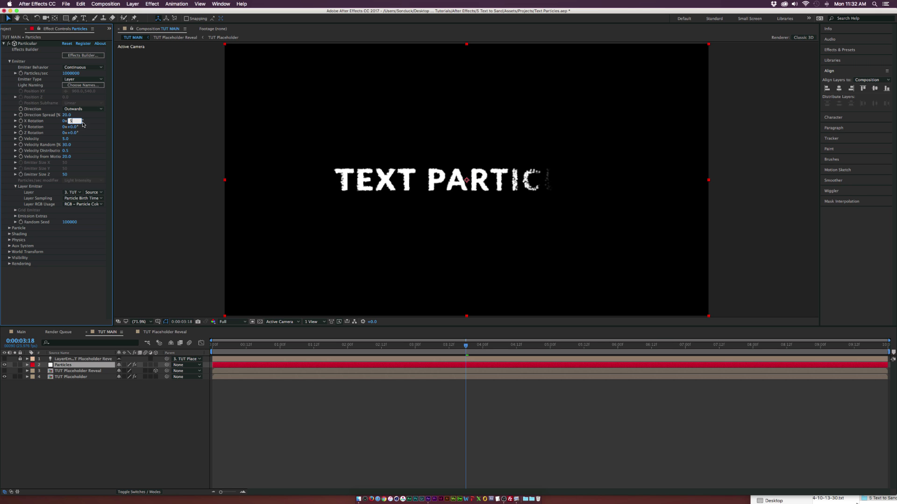
pyautogui.write('0')
pyautogui.press('Tab')
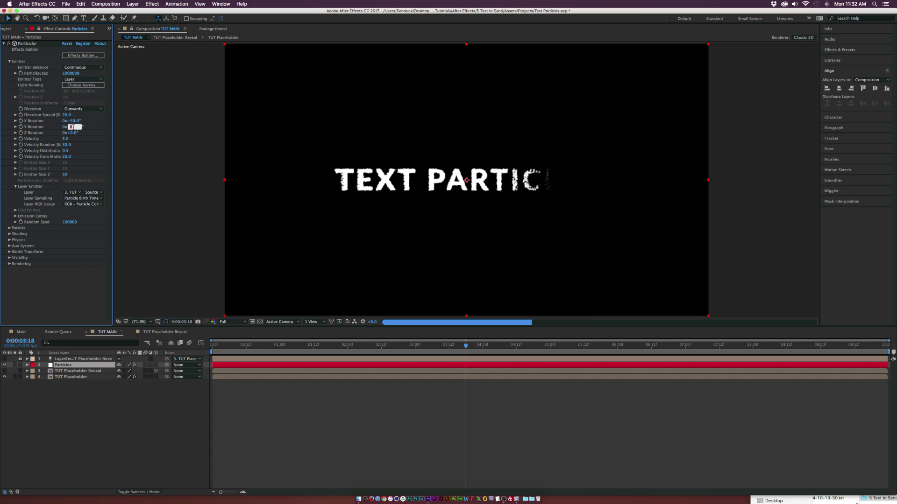
pyautogui.write('340')
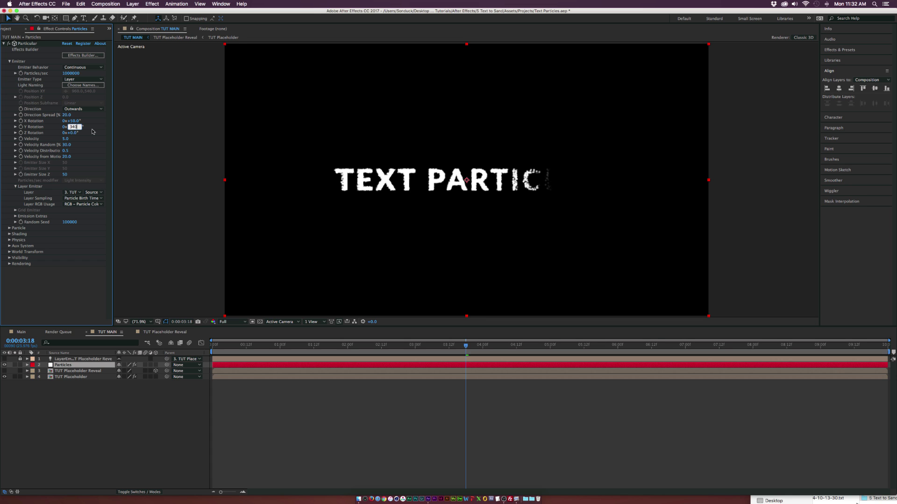
pyautogui.press('Return')
# Hide the TUT Placeholder layer and set particle Life to 1.0 with Life Random 100.
pyautogui.click(10, 62)
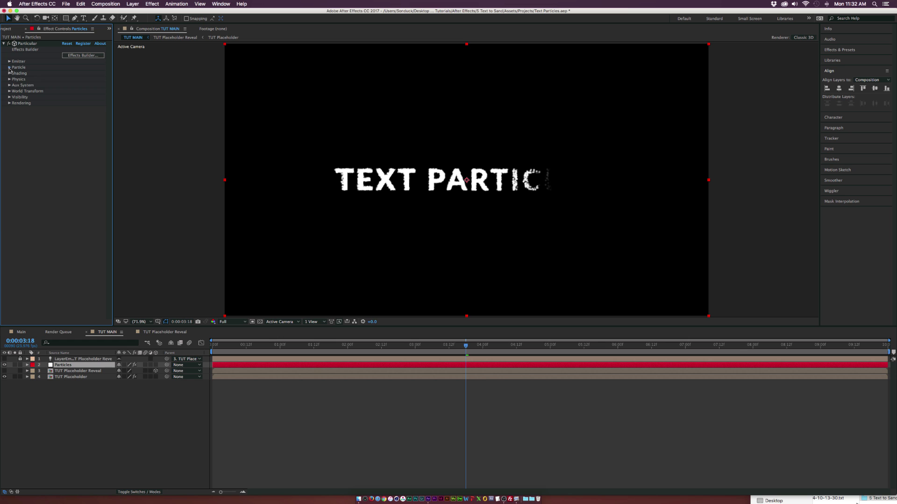
pyautogui.click(9, 68)
pyautogui.click(74, 371)
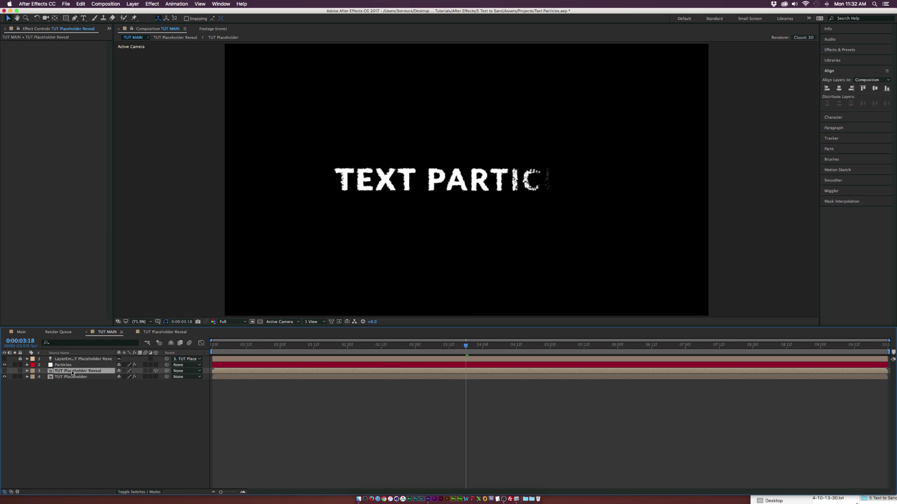
pyautogui.click(59, 366)
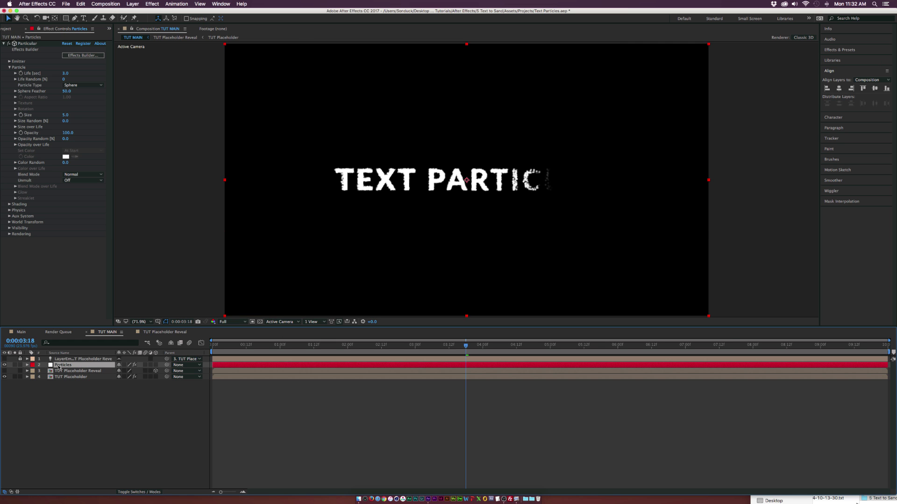
pyautogui.click(4, 377)
pyautogui.click(66, 74)
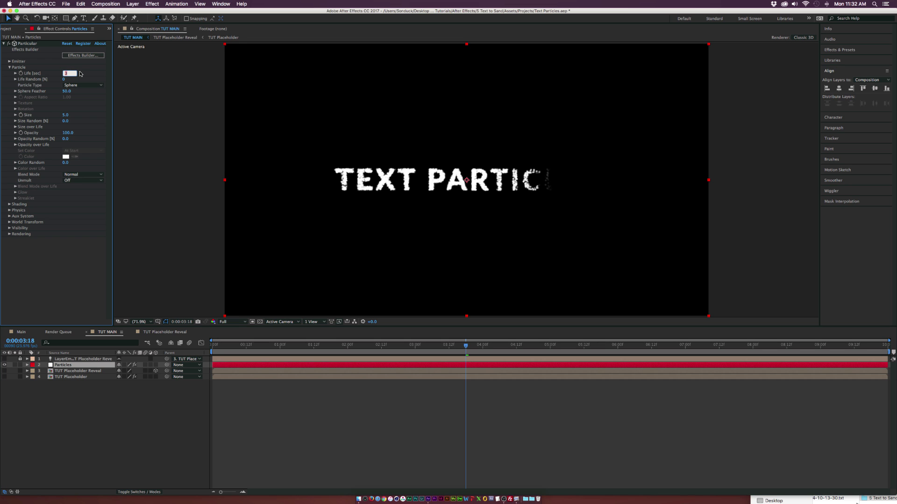
pyautogui.press('Tab')
pyautogui.write('100')
pyautogui.press('Return')
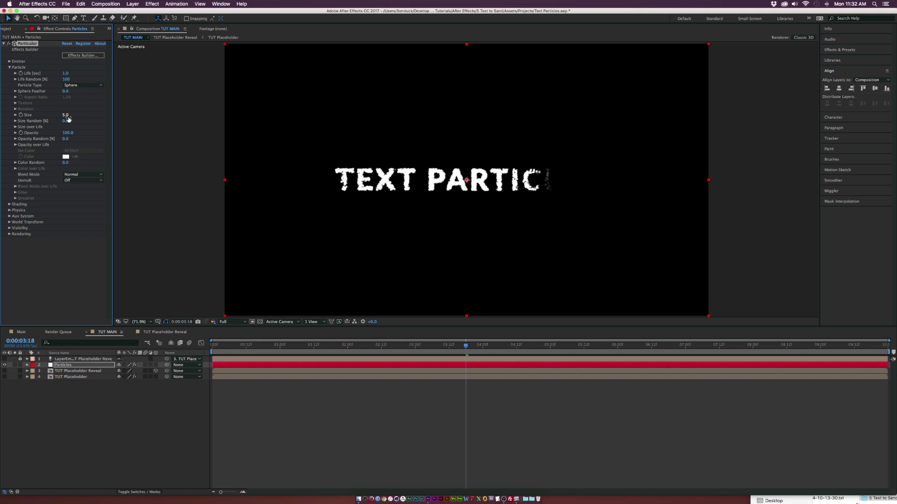
# Set particle Size 1.0, Size Random 10 and Opacity Random 70, then collapse Particle.
pyautogui.click(67, 115)
pyautogui.write('1')
pyautogui.press('Return')
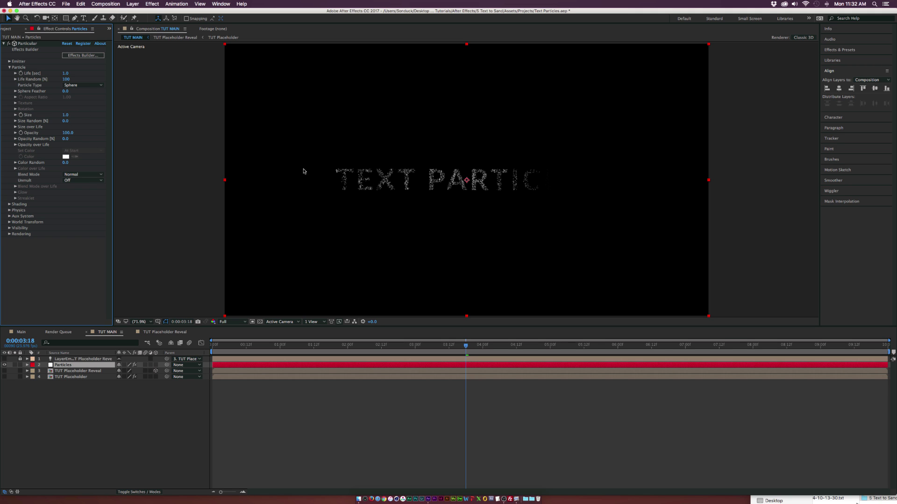
pyautogui.click(66, 121)
pyautogui.press('Return')
pyautogui.click(66, 139)
pyautogui.write('70')
pyautogui.press('Return')
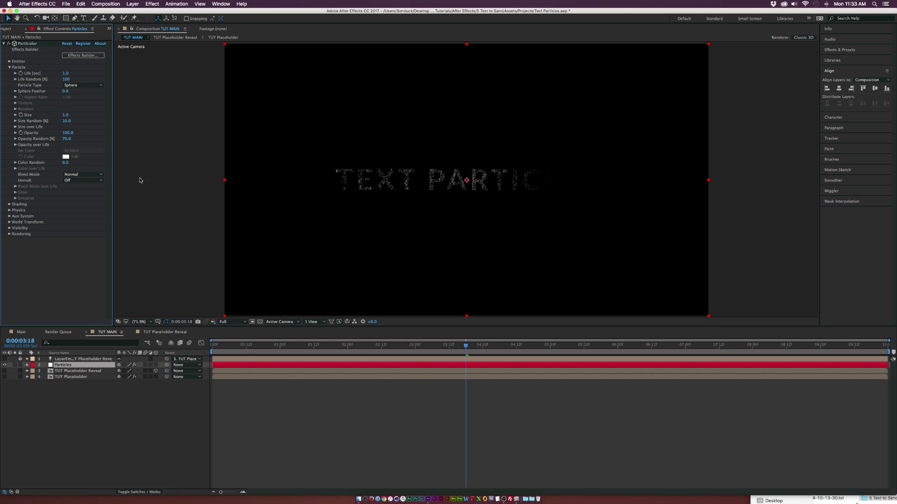
pyautogui.click(10, 68)
# In Physics, set Gravity to -500 and Air Resistance to 3.
pyautogui.click(10, 79)
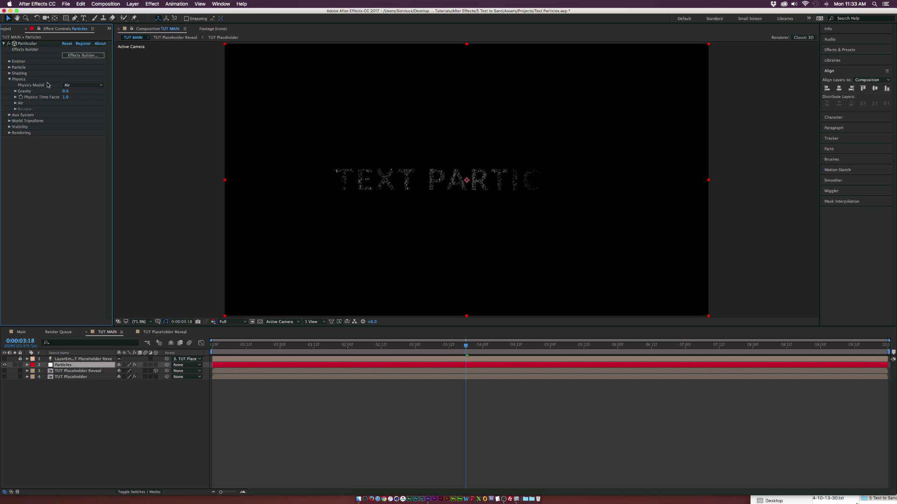
pyautogui.click(66, 89)
pyautogui.write('-50')
pyautogui.press('Return')
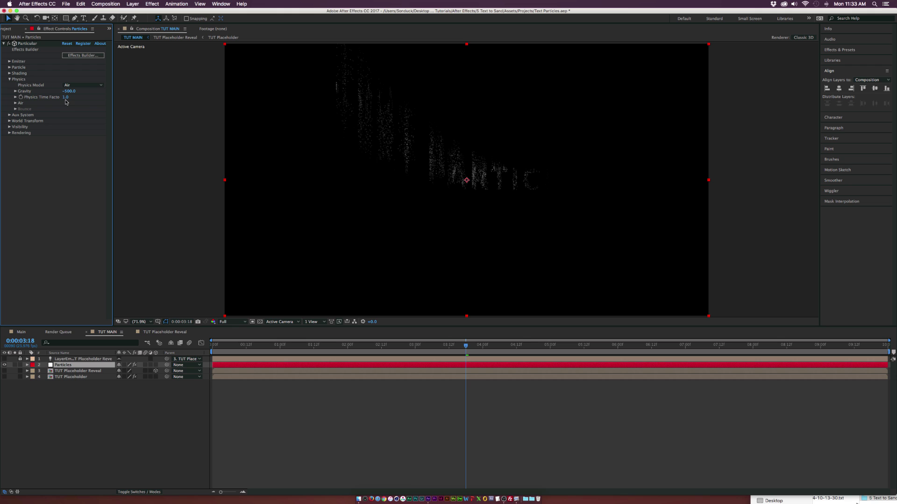
pyautogui.click(16, 102)
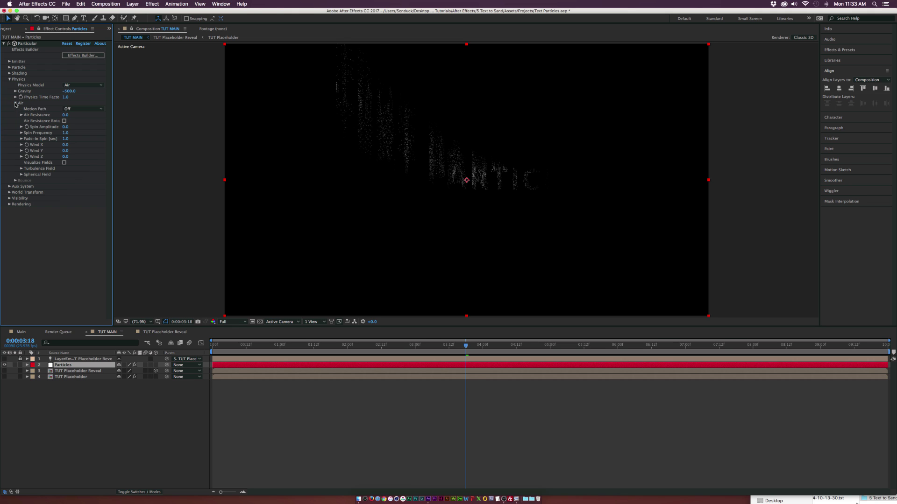
pyautogui.click(66, 115)
pyautogui.write('3')
pyautogui.press('Return')
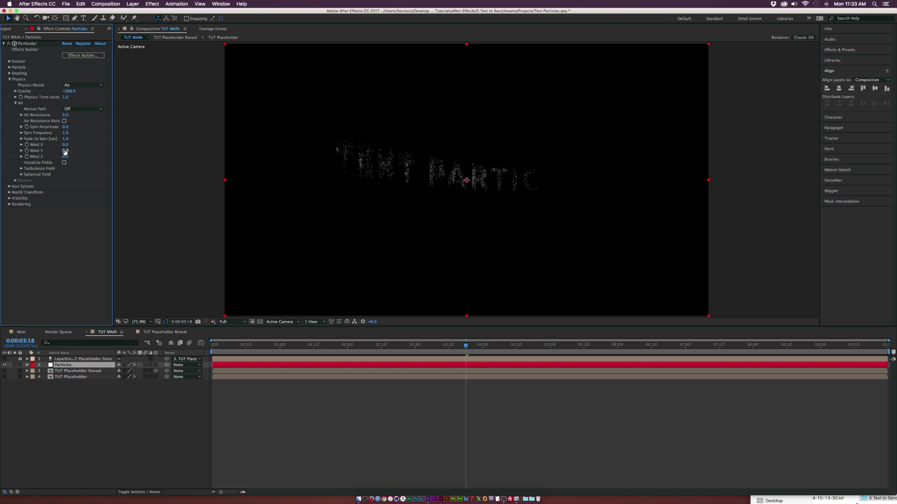
# Set the Air wind to X -150, Y 90 and Z 26.
pyautogui.click(66, 146)
pyautogui.write('-150')
pyautogui.press('Return')
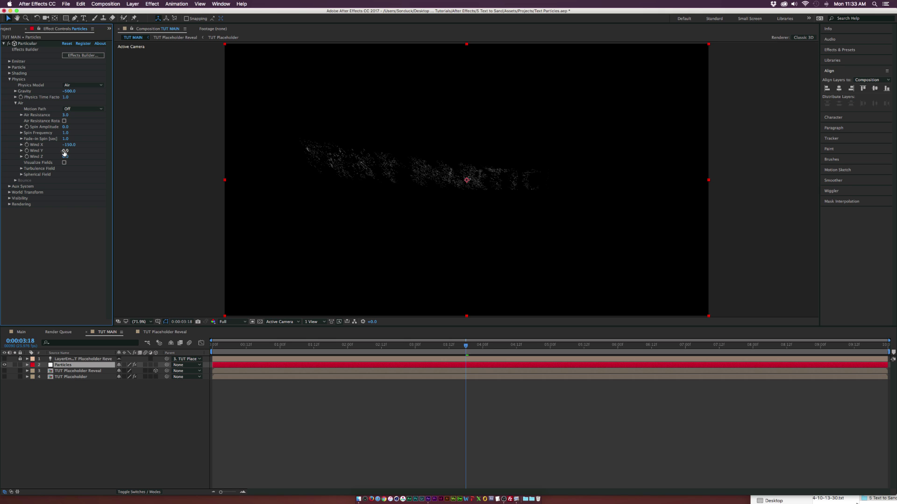
pyautogui.click(65, 150)
pyautogui.write('90')
pyautogui.press('Return')
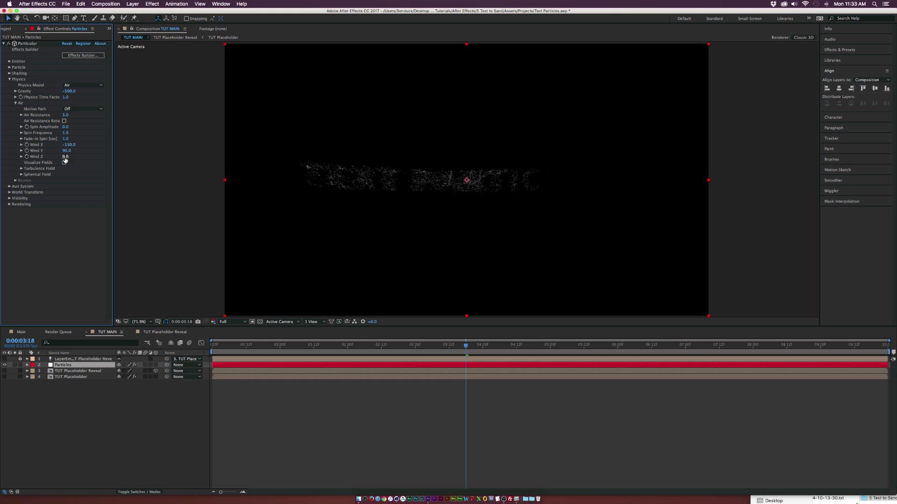
pyautogui.moveTo(65, 156); pyautogui.dragTo(73, 156)
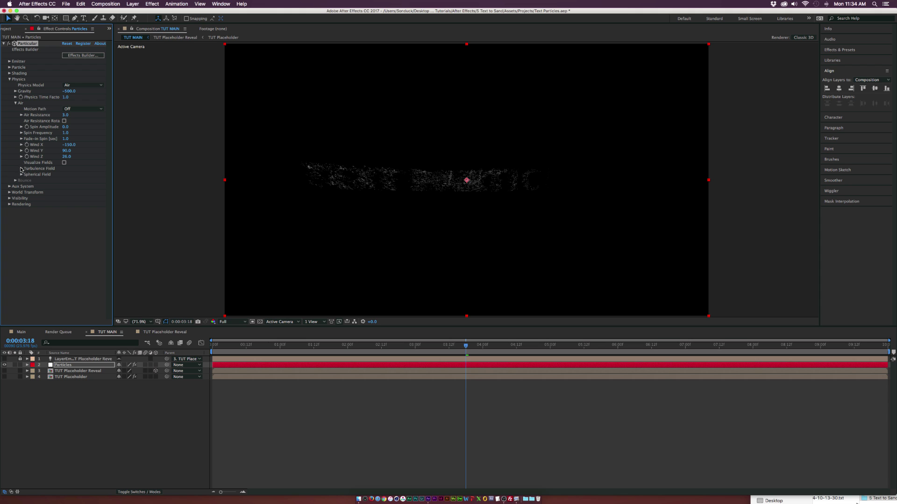
# Set the Turbulence Field Affect Size to 12 and Affect Position to 450.
pyautogui.click(21, 169)
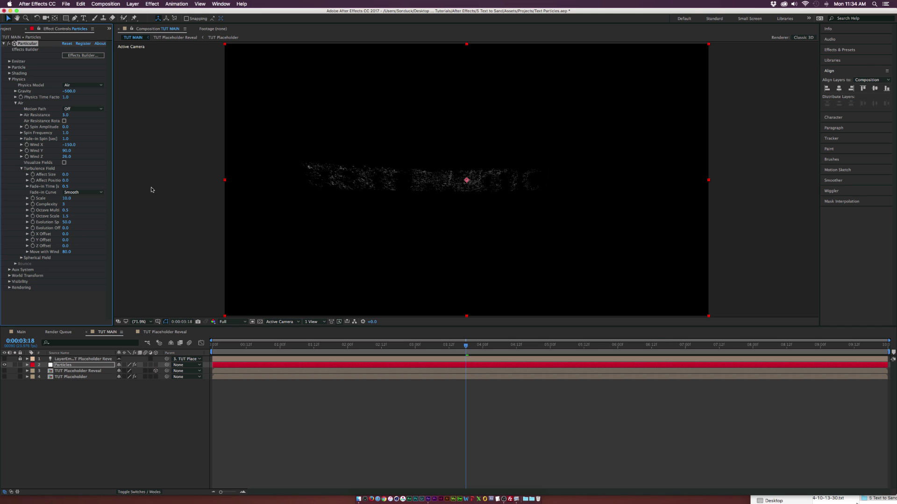
pyautogui.click(70, 174)
pyautogui.write('12')
pyautogui.press('Return')
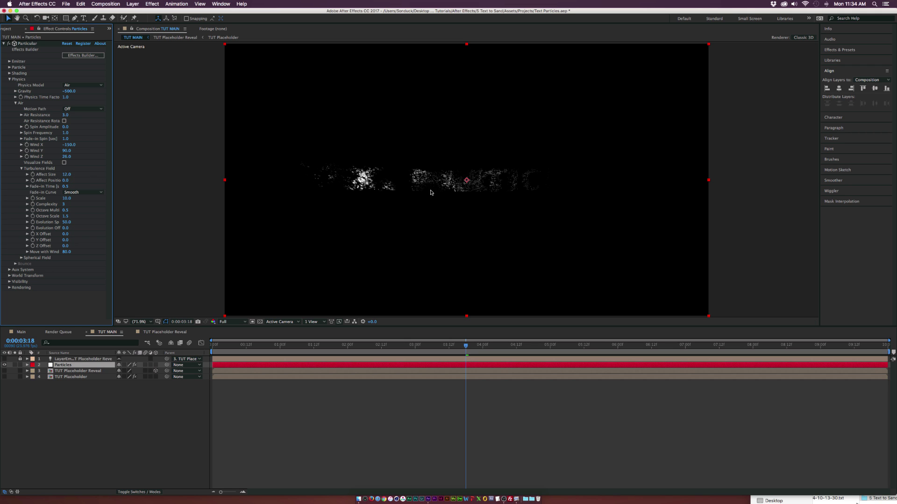
pyautogui.click(66, 181)
pyautogui.write('450')
pyautogui.press('Return')
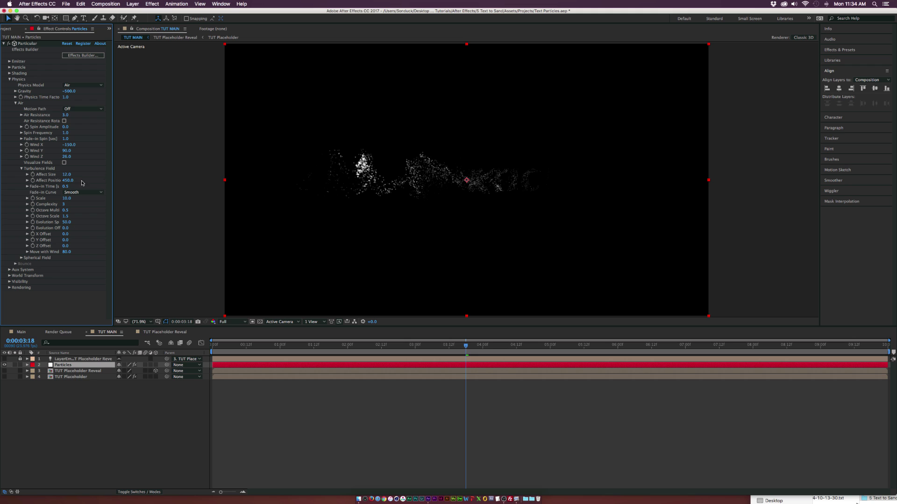
# Show the TUT Placeholder layer, set turbulence Fade-in Time 0.1 and Scale 14, and collapse Physics.
pyautogui.click(4, 377)
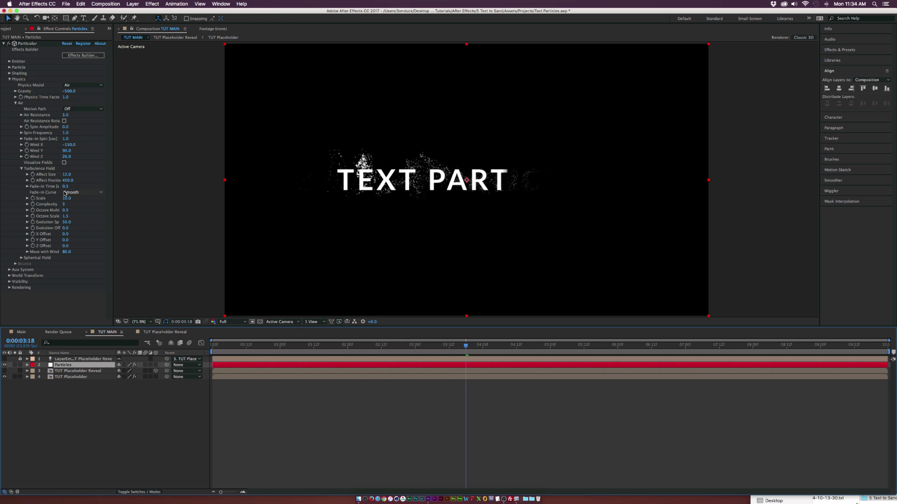
pyautogui.click(66, 186)
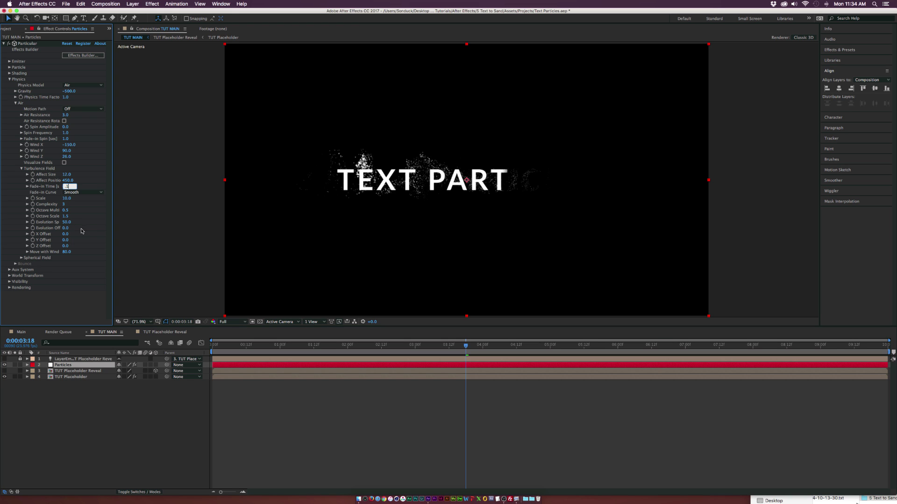
pyautogui.press('Return')
pyautogui.click(67, 199)
pyautogui.write('1')
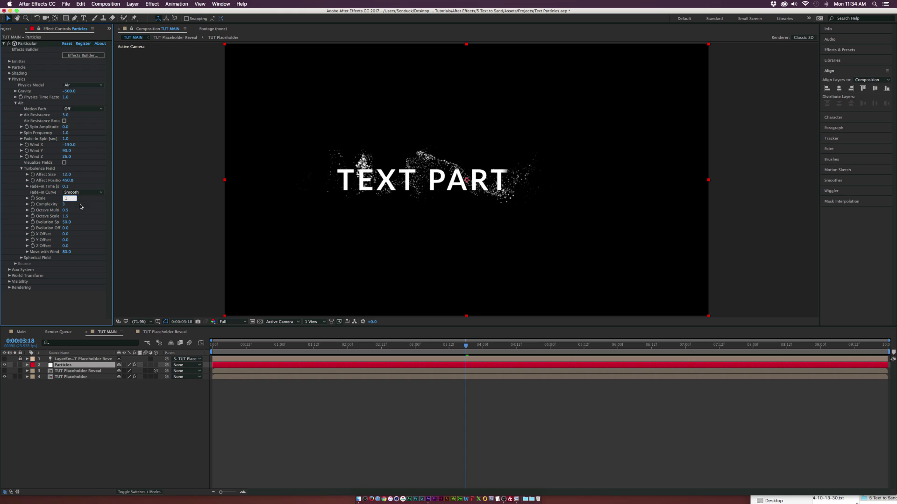
pyautogui.write('4')
pyautogui.press('Return')
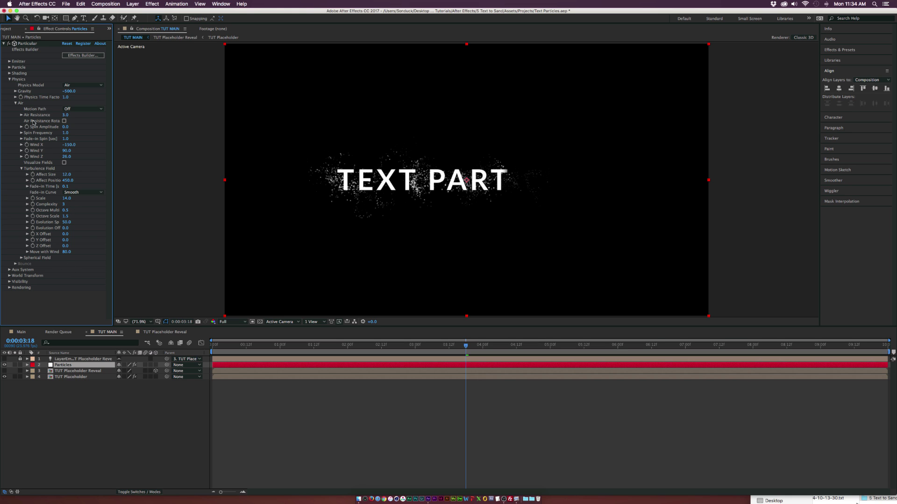
pyautogui.click(10, 79)
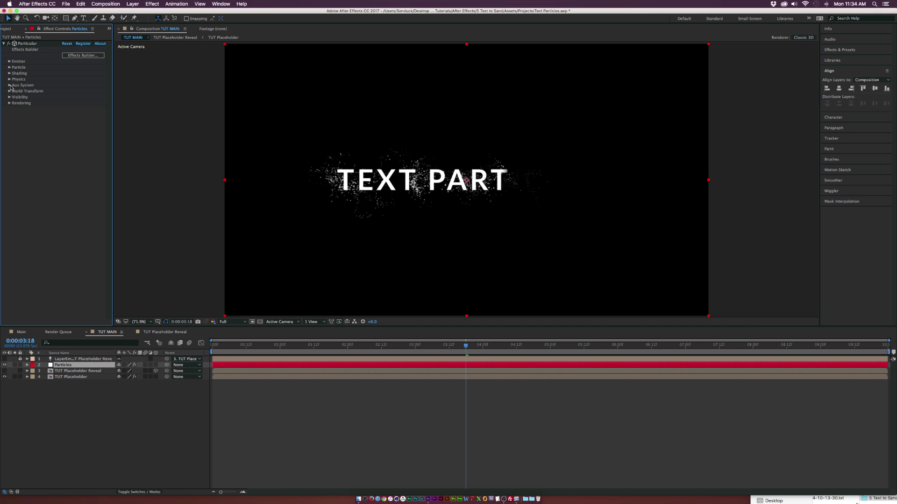
# In Aux System, set Emit to Continuously, Size 1 and 100 particles per second.
pyautogui.click(10, 86)
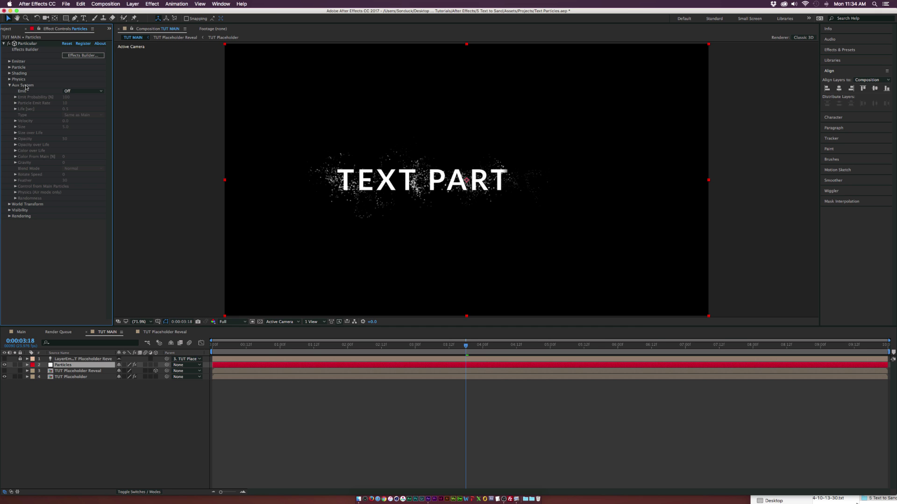
pyautogui.click(66, 91)
pyautogui.click(76, 111)
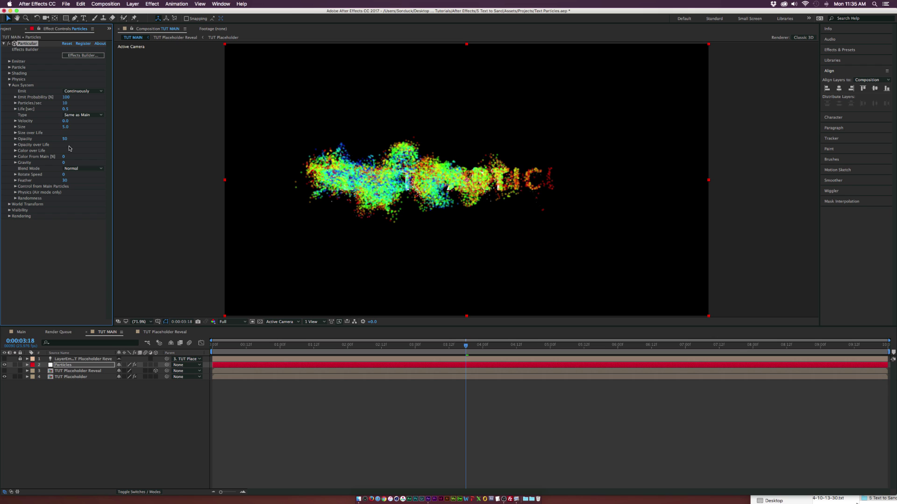
pyautogui.click(69, 127)
pyautogui.press('Return')
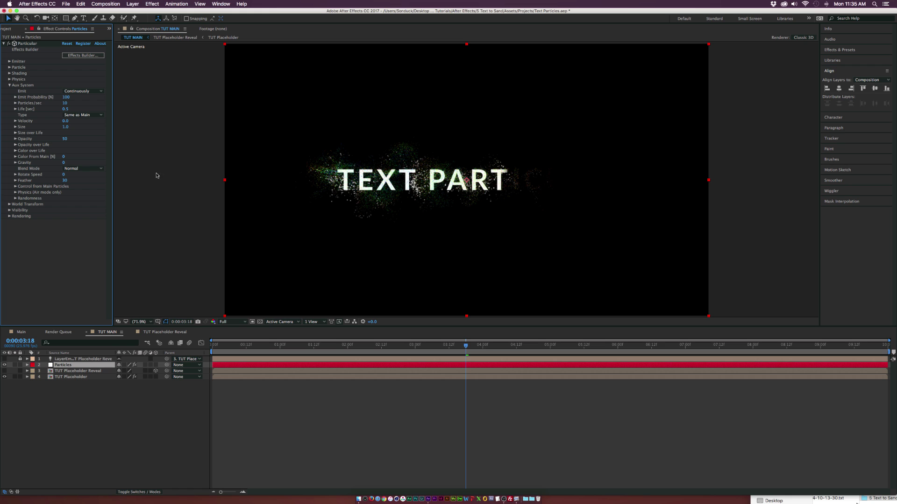
pyautogui.click(65, 103)
pyautogui.write('100')
pyautogui.press('Return')
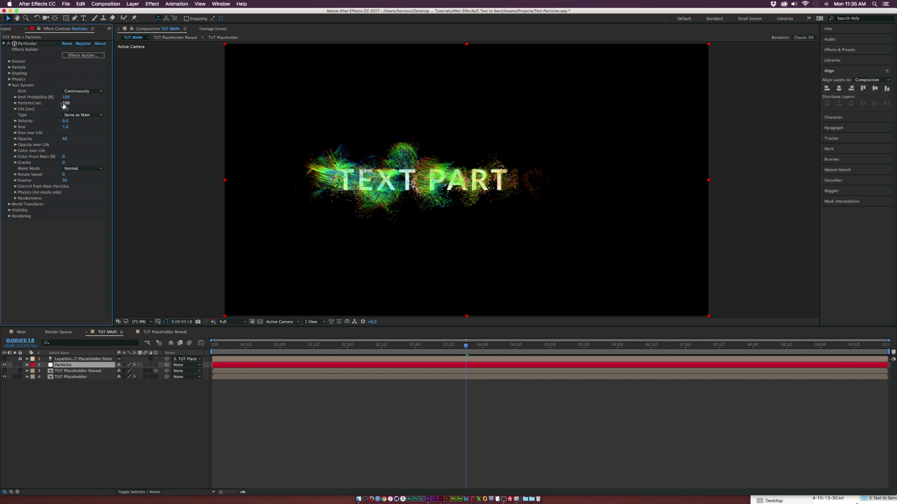
pyautogui.moveTo(64, 105); pyautogui.dragTo(65, 105)
# Set aux Color From Main to 100 and Blend Mode to Screen.
pyautogui.moveTo(64, 158); pyautogui.dragTo(121, 159)
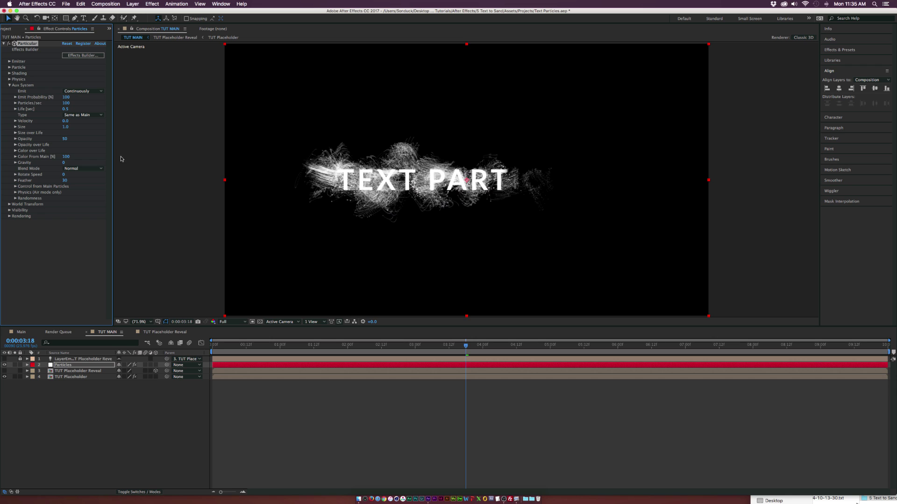
pyautogui.click(74, 168)
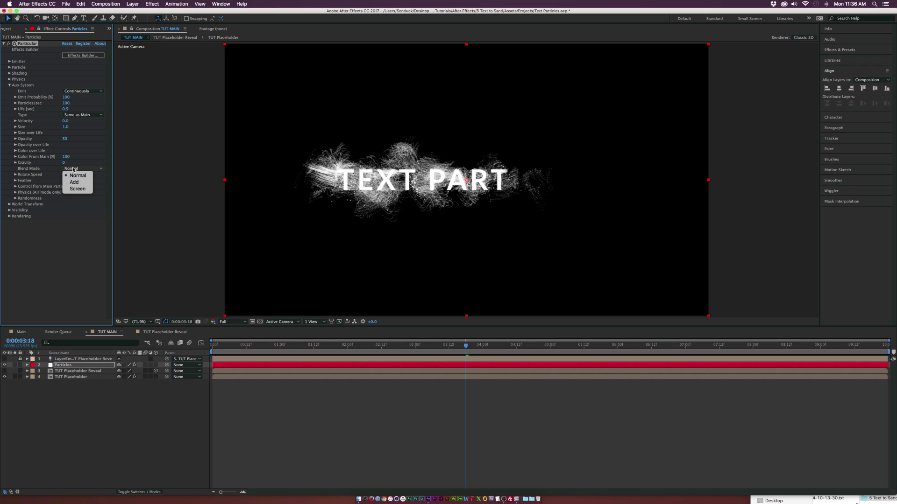
pyautogui.click(78, 188)
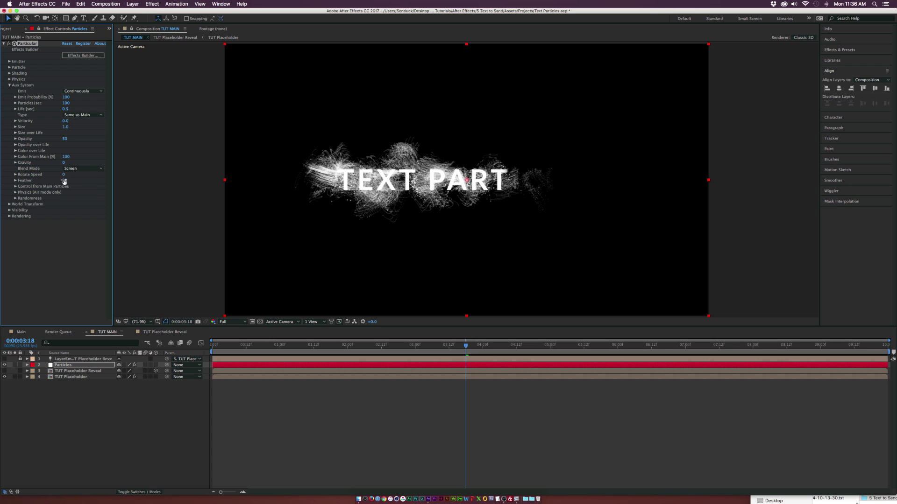
# Set Particular's Rendering > Motion Blur to On, then collapse the Particular effect.
pyautogui.click(9, 216)
pyautogui.click(15, 257)
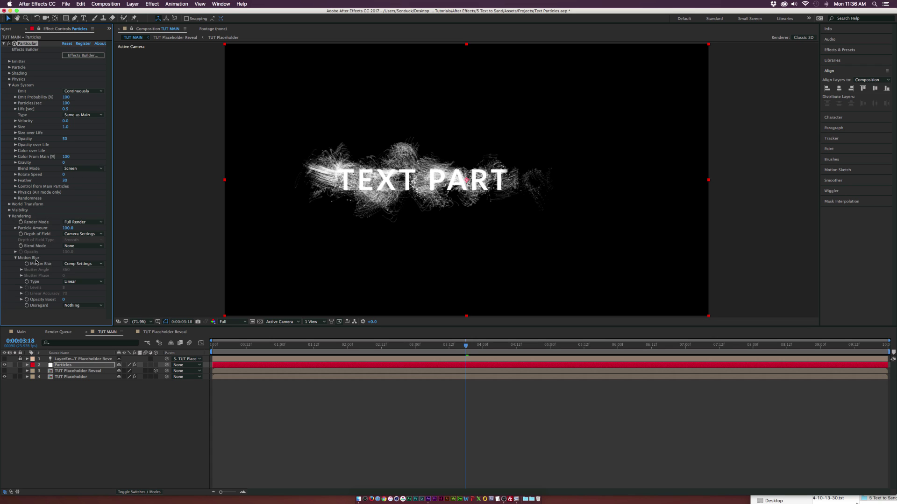
pyautogui.click(71, 264)
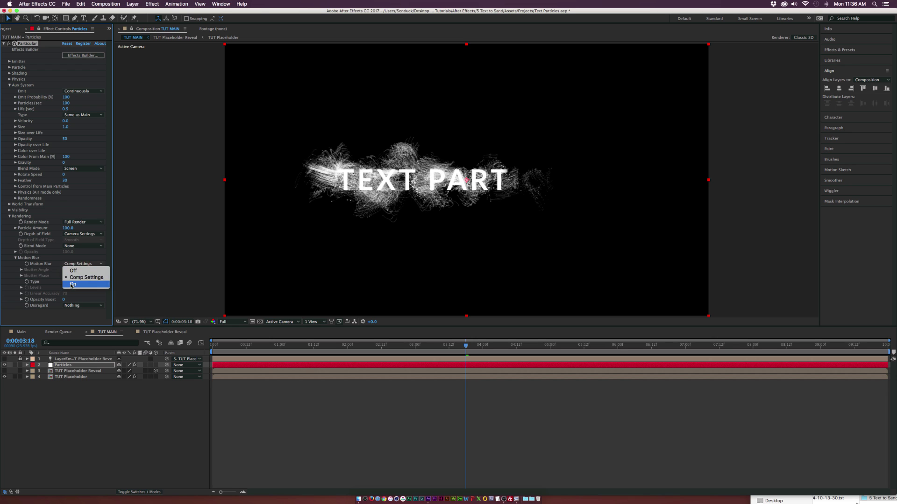
pyautogui.click(73, 284)
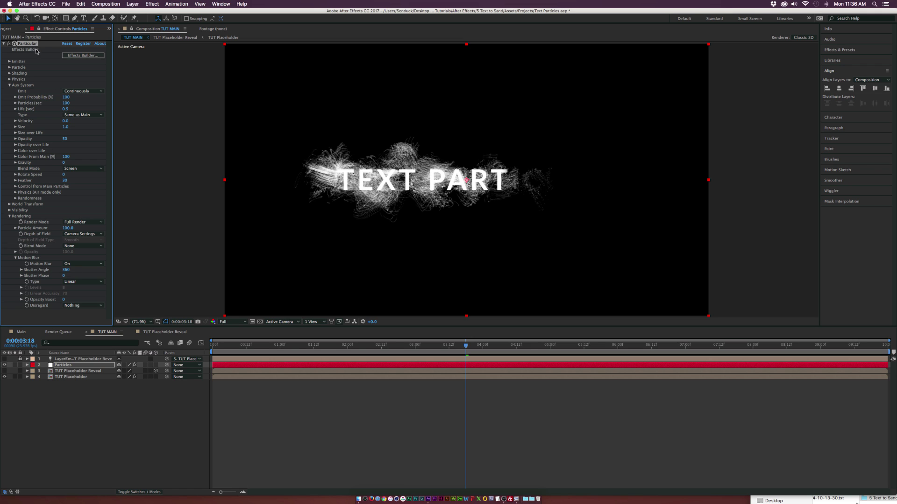
pyautogui.click(5, 43)
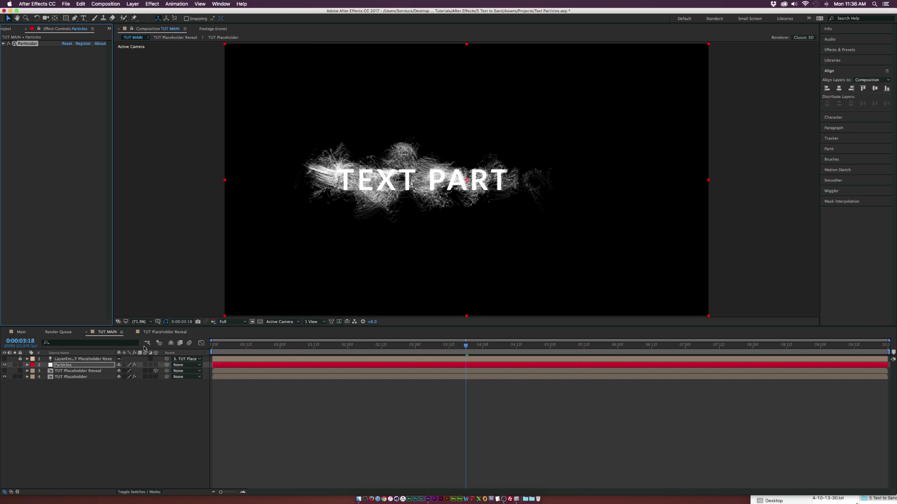
# In TUT Placeholder, apply a 4-Color Gradient to the TEXT PARTICLES text layer.
pyautogui.doubleClick(64, 376)
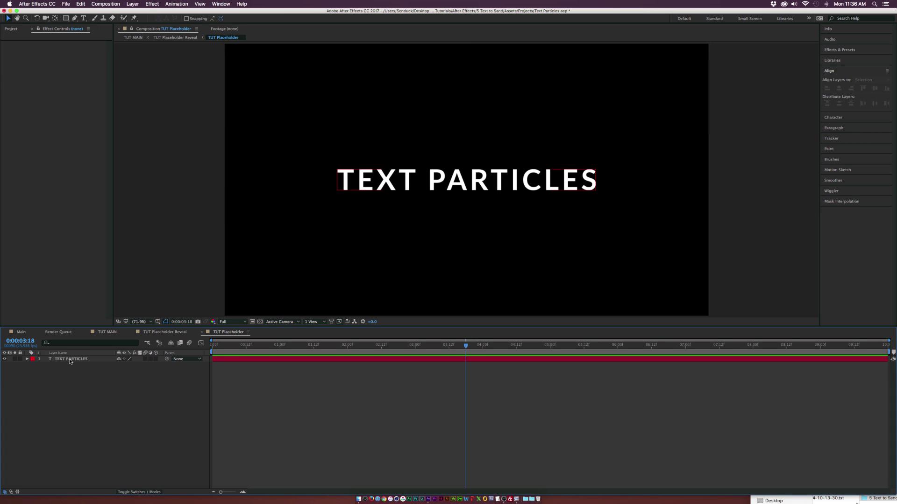
pyautogui.click(68, 360)
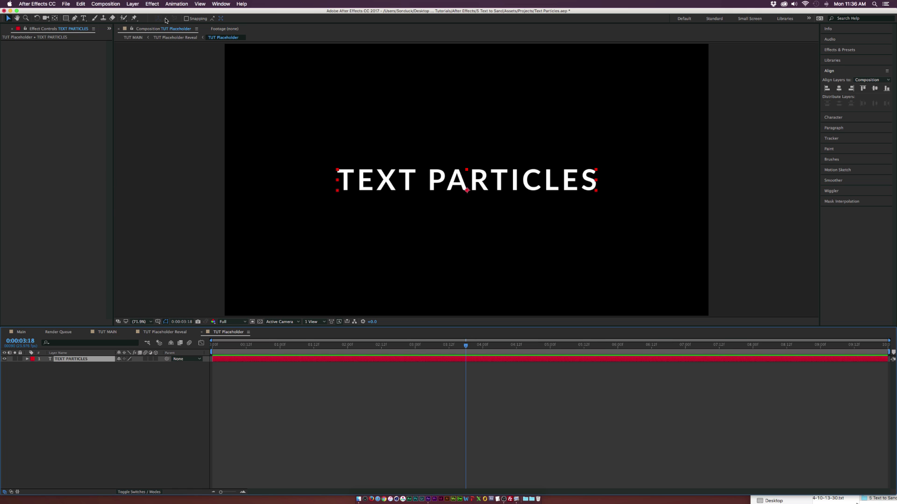
pyautogui.click(155, 4)
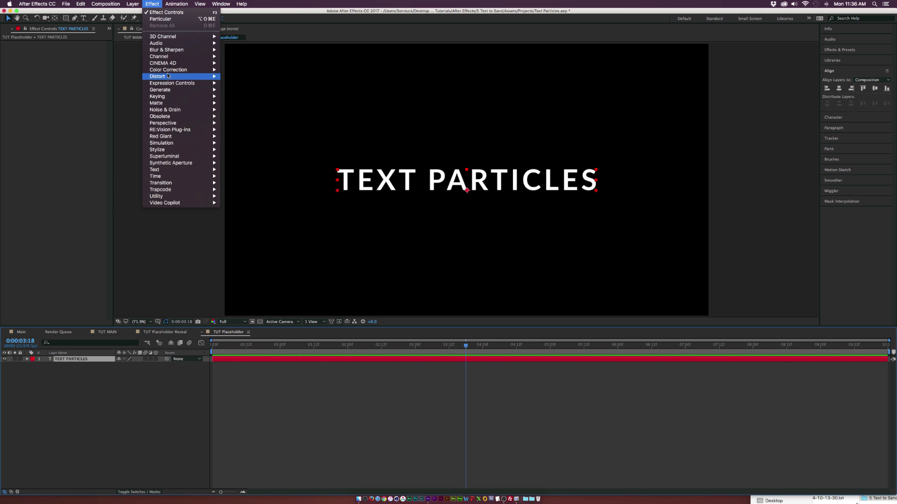
pyautogui.moveTo(167, 90)
pyautogui.click(248, 89)
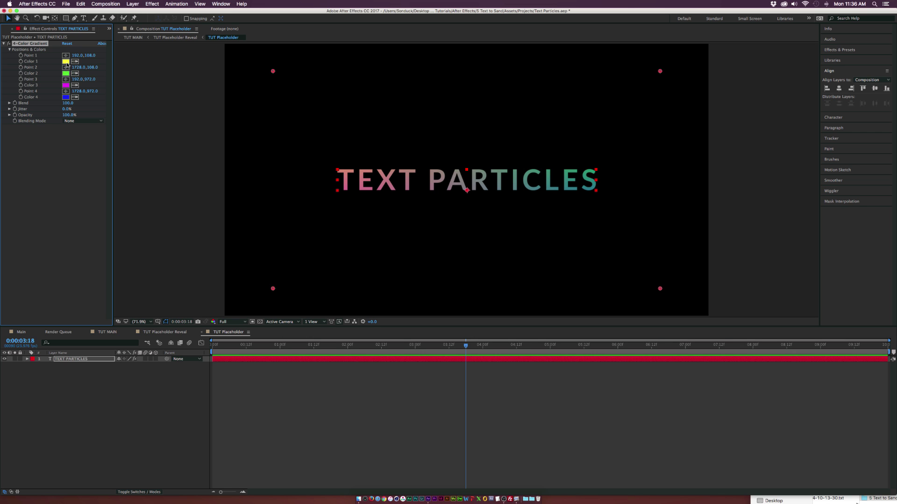
# Change the gradient's Color 1 from yellow to magenta.
pyautogui.click(66, 62)
pyautogui.moveTo(108, 92); pyautogui.dragTo(108, 66)
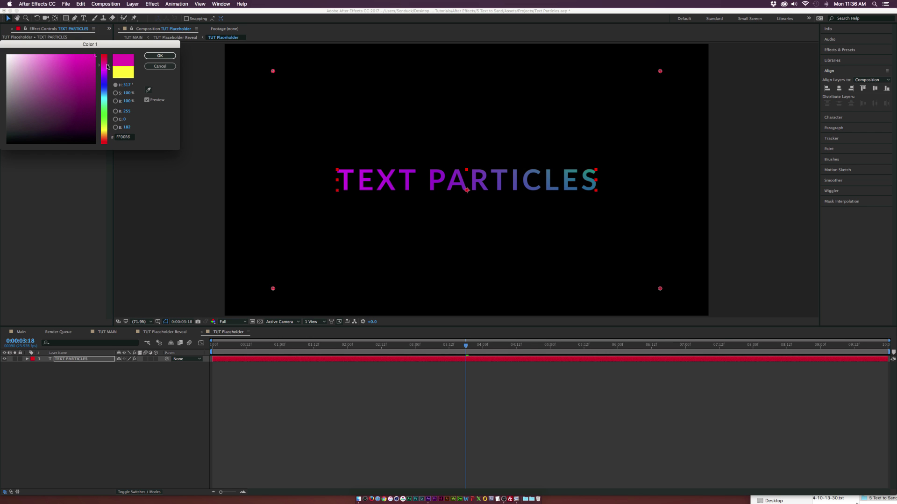
pyautogui.click(160, 56)
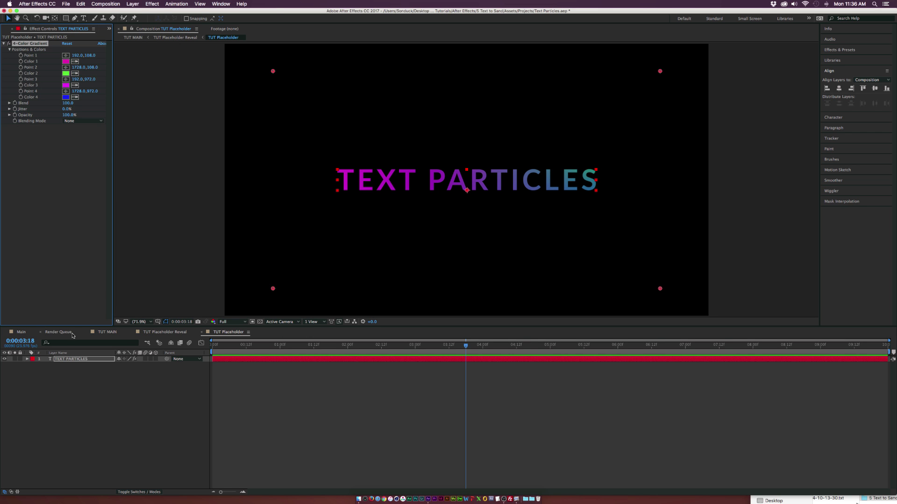
# Switch to TUT MAIN and move the playhead to 0:00:06:02 to check the particles.
pyautogui.click(110, 332)
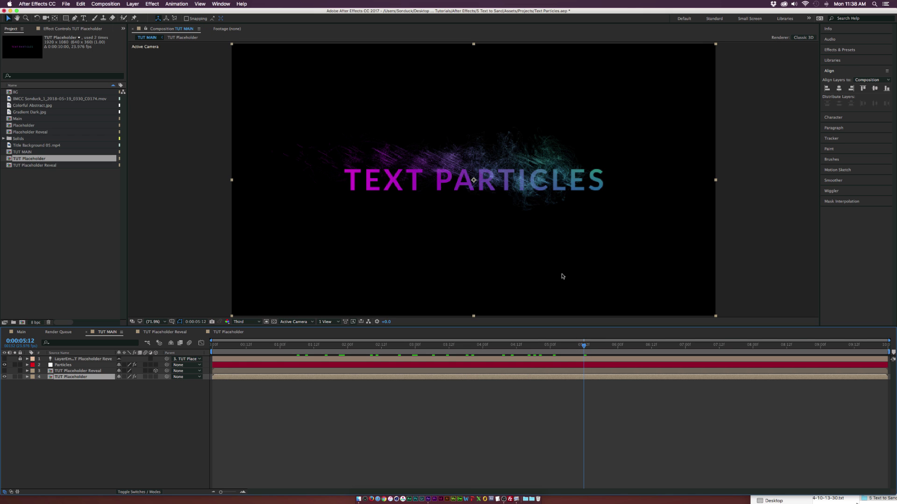
pyautogui.moveTo(585, 342); pyautogui.dragTo(604, 345)
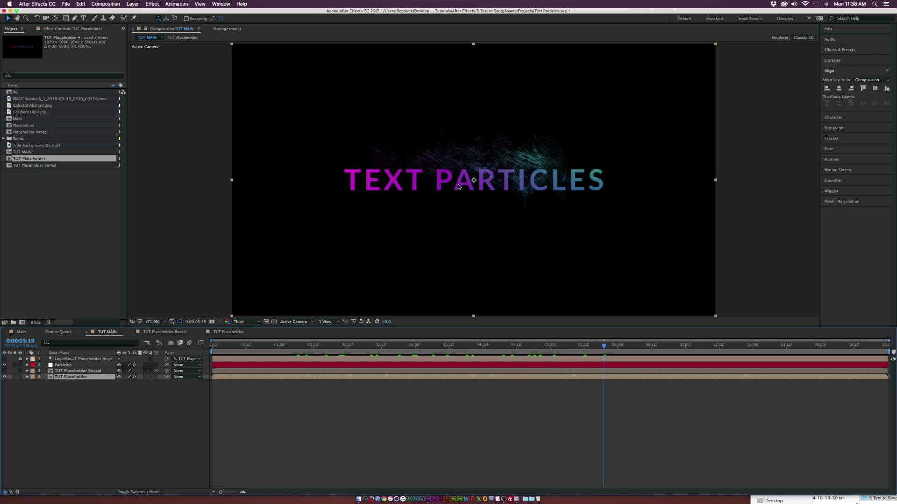
pyautogui.click(623, 345)
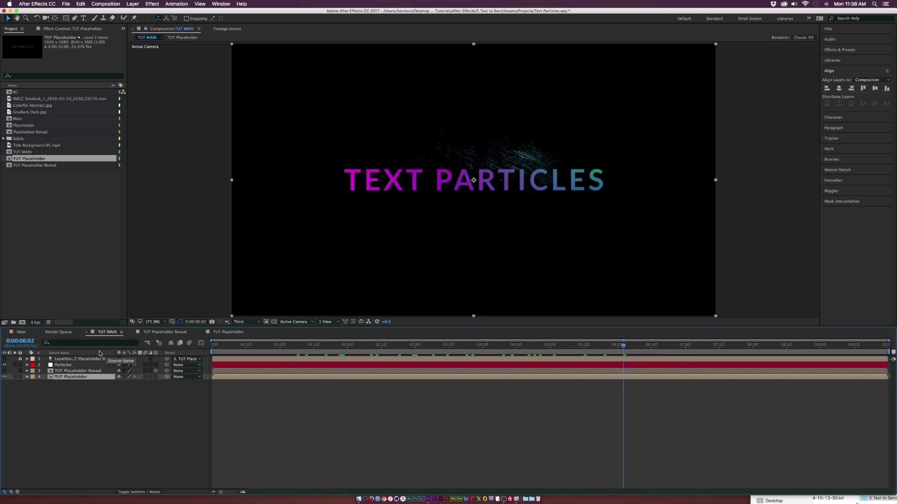
# Select the Particles layer, expand Particular's Physics settings, and go back to about 4 seconds.
pyautogui.click(65, 365)
pyautogui.click(93, 29)
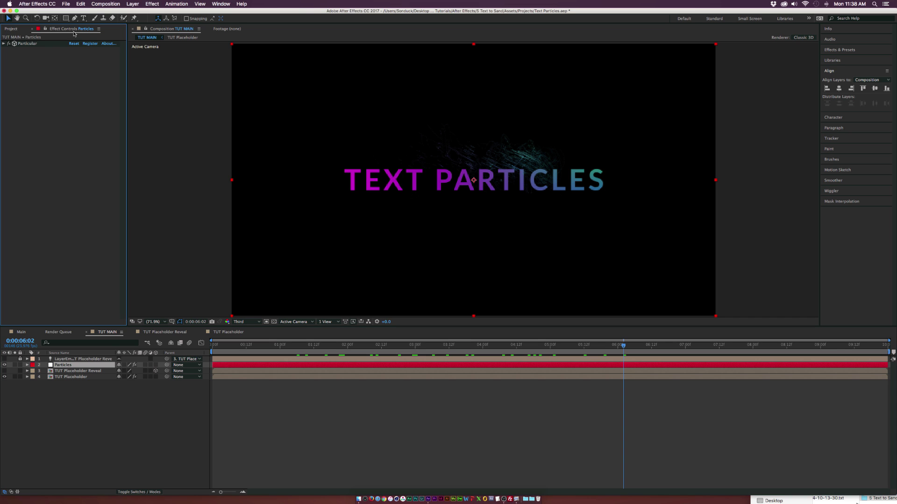
pyautogui.click(3, 43)
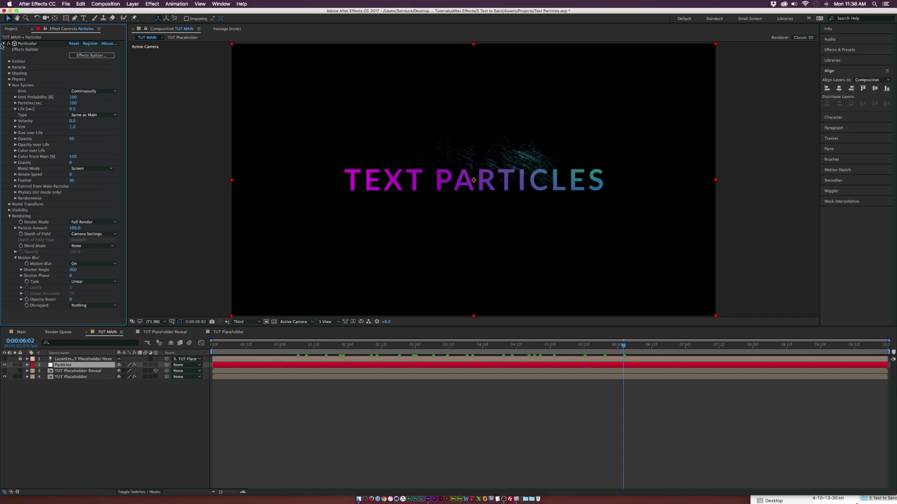
pyautogui.click(10, 85)
pyautogui.click(9, 79)
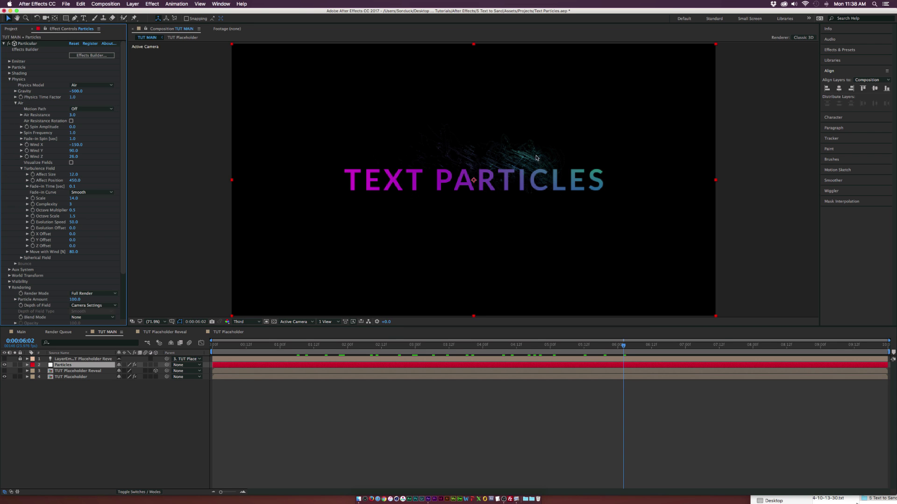
pyautogui.moveTo(532, 346); pyautogui.dragTo(516, 348)
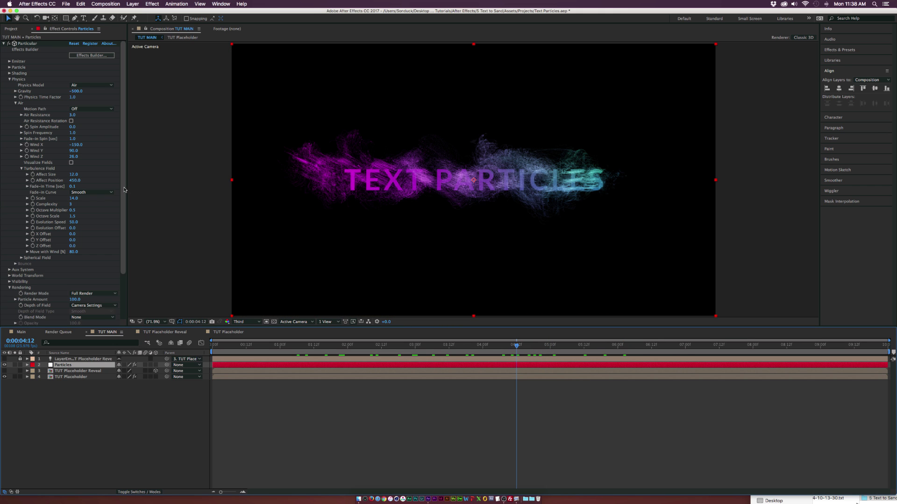
# Keyframe Wind Y at 90, then add a strong negative Wind Y keyframe at 0:00:06:12.
pyautogui.click(27, 150)
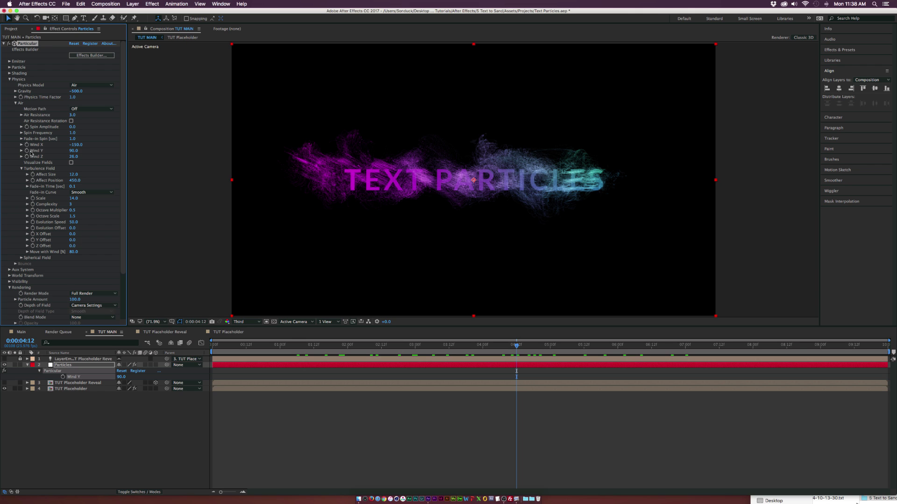
pyautogui.click(27, 151)
pyautogui.click(549, 346)
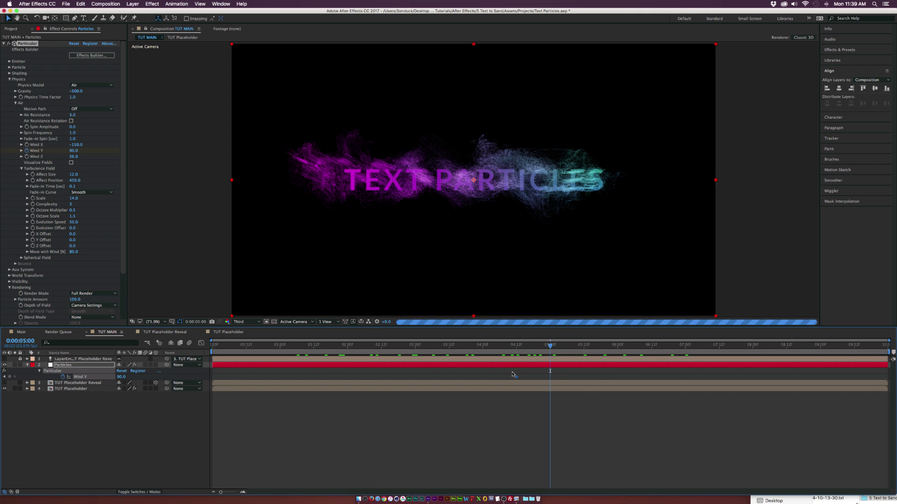
pyautogui.click(652, 346)
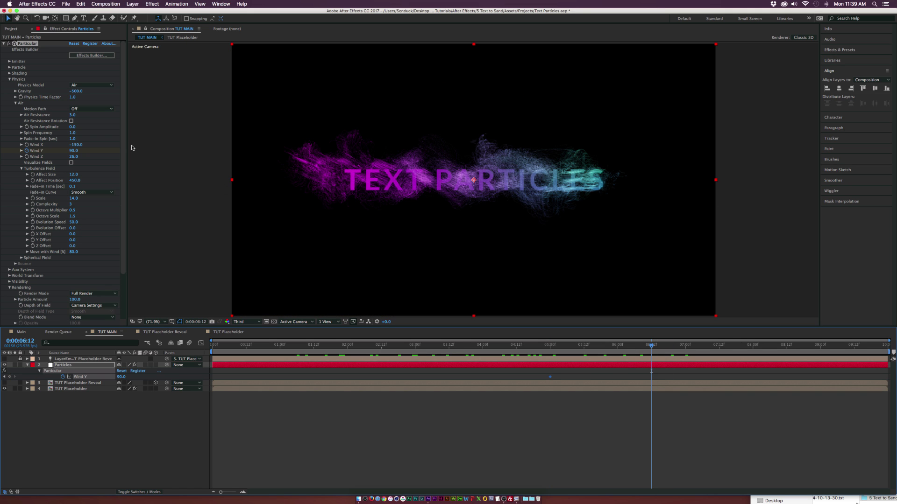
pyautogui.moveTo(74, 151); pyautogui.dragTo(3, 149)
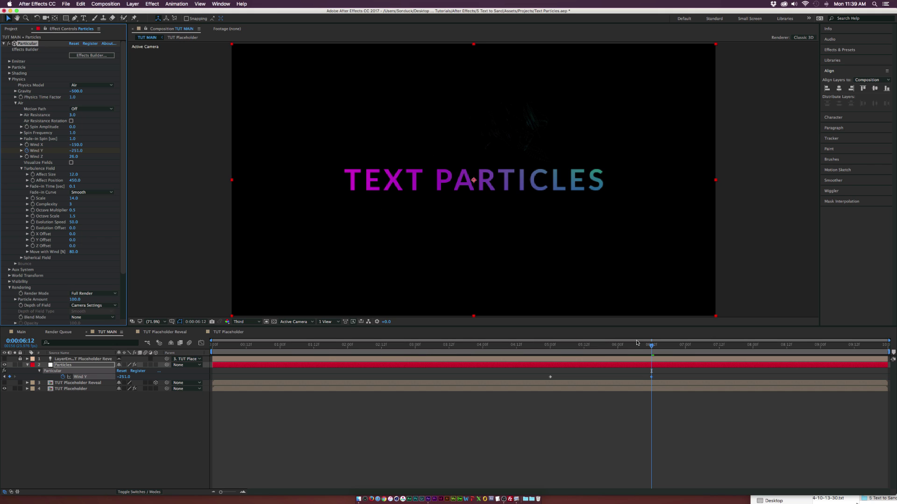
# Check the wind between 05:14 and 06:11, then move the later Wind Y keyframe to about 07:11.
pyautogui.click(609, 347)
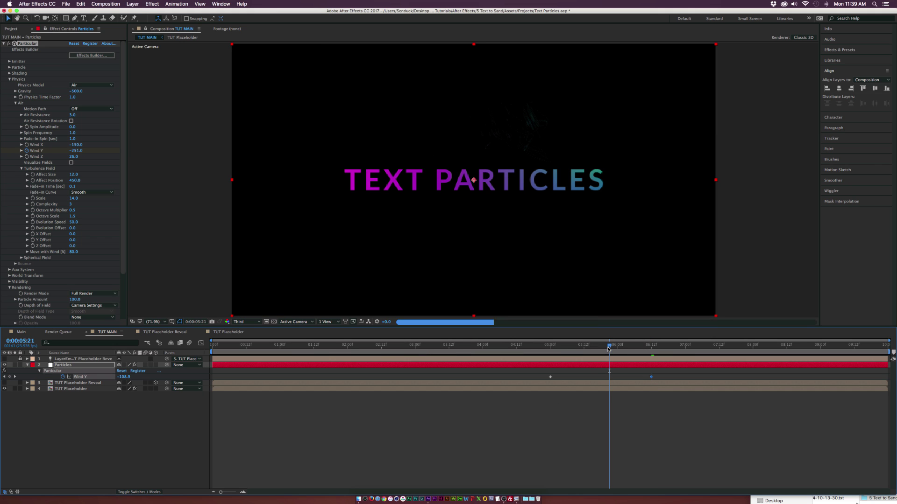
pyautogui.click(549, 347)
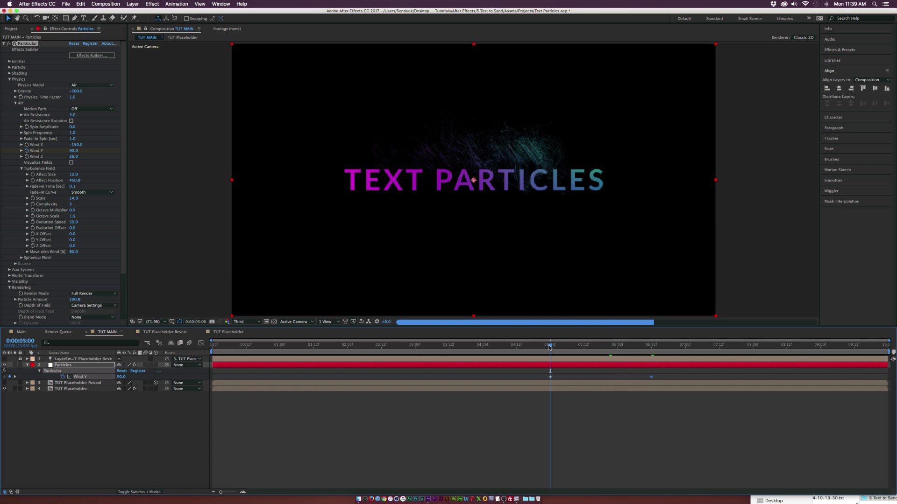
pyautogui.click(590, 347)
pyautogui.click(629, 347)
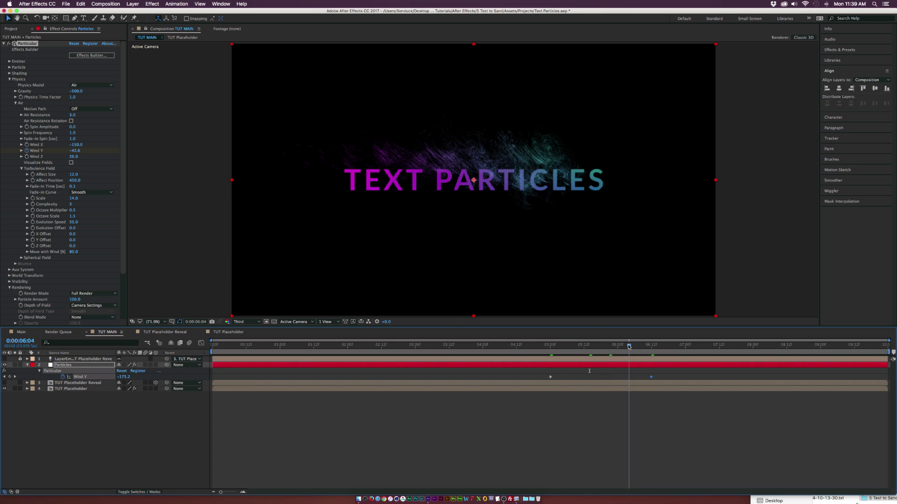
pyautogui.click(642, 347)
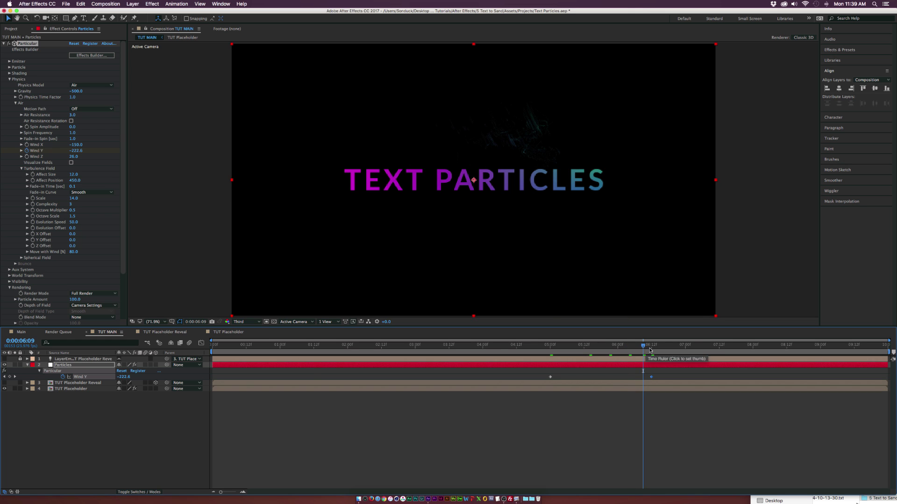
pyautogui.click(649, 348)
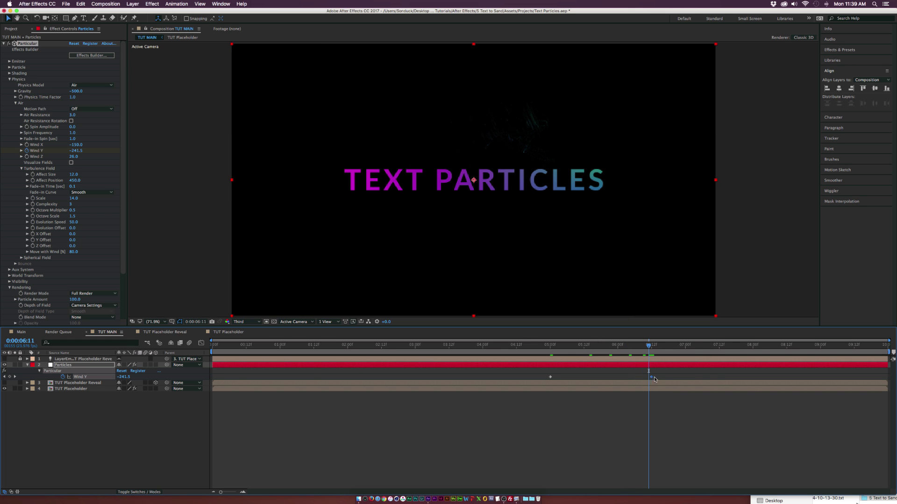
pyautogui.moveTo(653, 378); pyautogui.dragTo(719, 378)
pyautogui.click(694, 349)
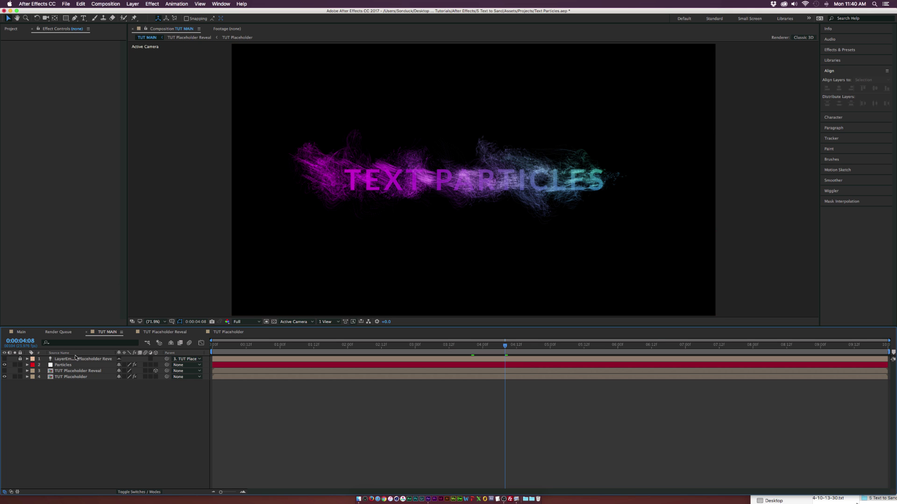
# Add a Fill effect to the TUT Placeholder layer with its colour set to white.
pyautogui.click(65, 377)
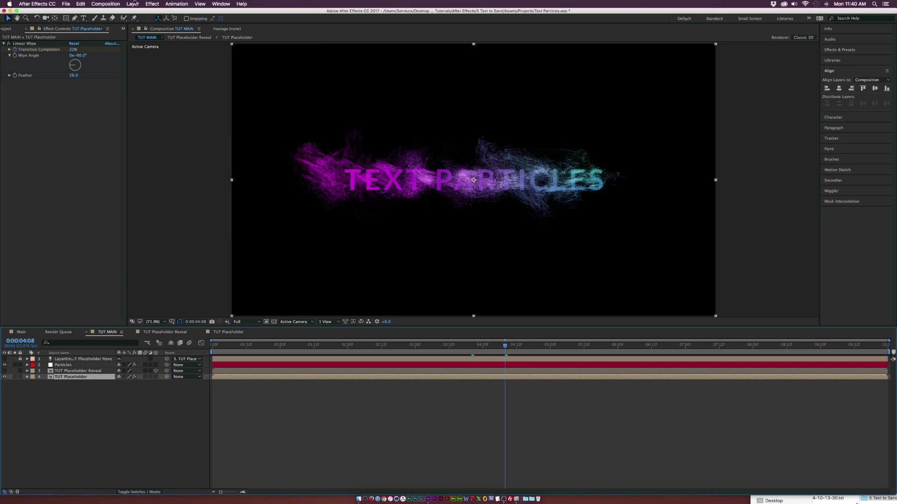
pyautogui.click(151, 4)
pyautogui.moveTo(186, 90)
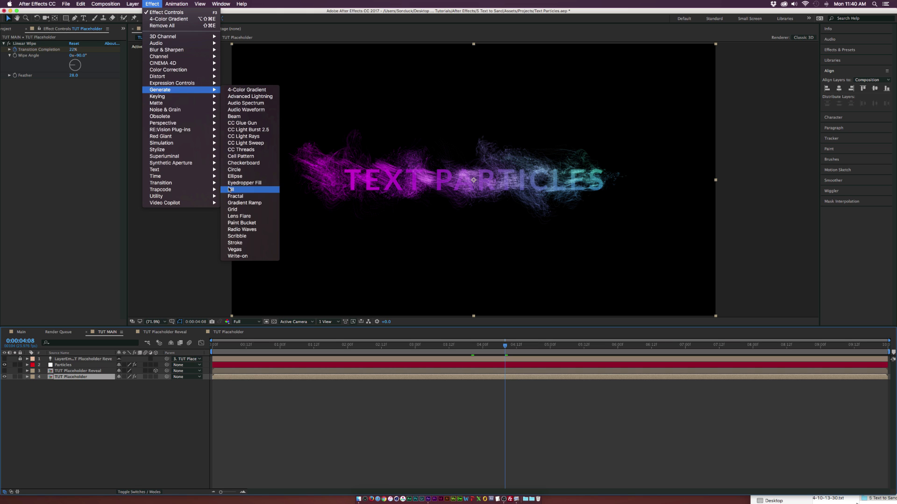
pyautogui.click(230, 188)
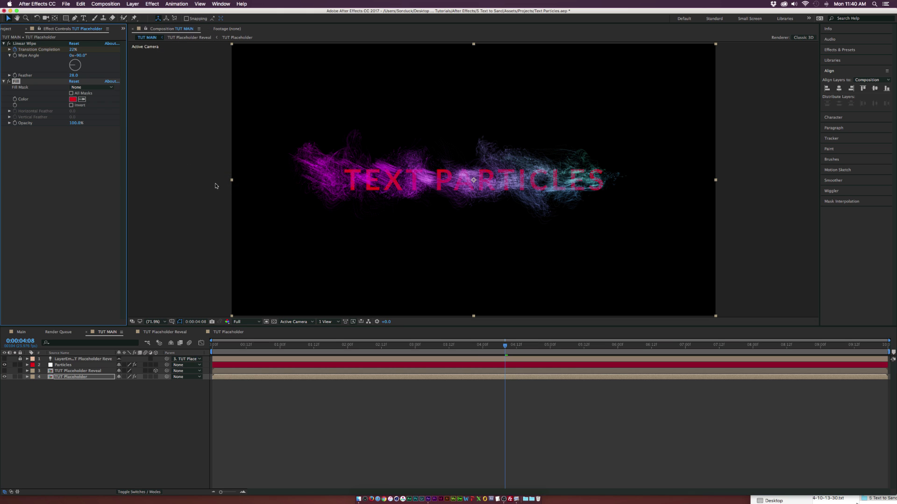
pyautogui.click(72, 99)
pyautogui.click(7, 56)
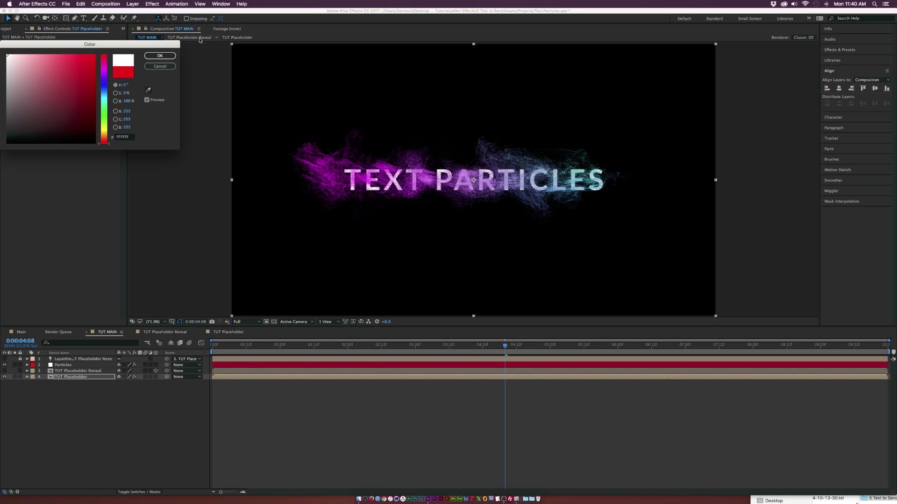
pyautogui.click(160, 56)
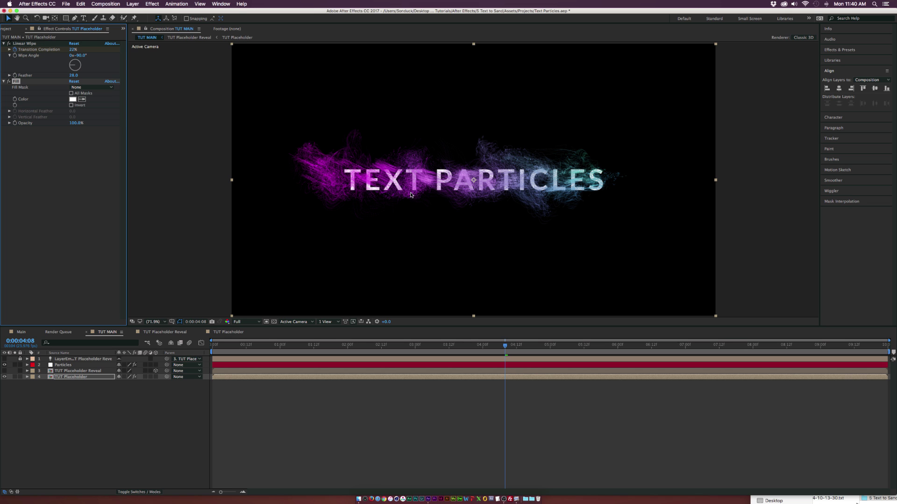
# Reveal TUT Placeholder's two Transition Completion keyframes, select both, and preview the title wipe.
pyautogui.click(544, 350)
pyautogui.click(440, 347)
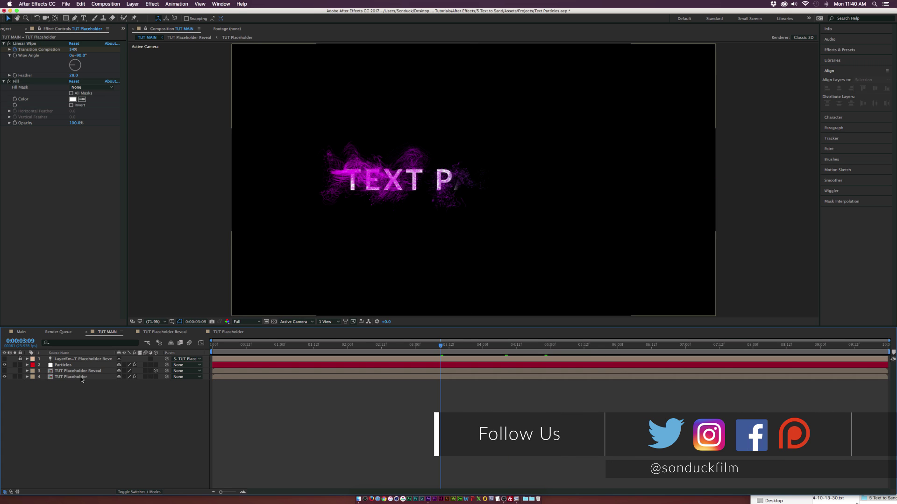
pyautogui.click(83, 377)
pyautogui.press('u')
pyautogui.moveTo(291, 386); pyautogui.dragTo(575, 389)
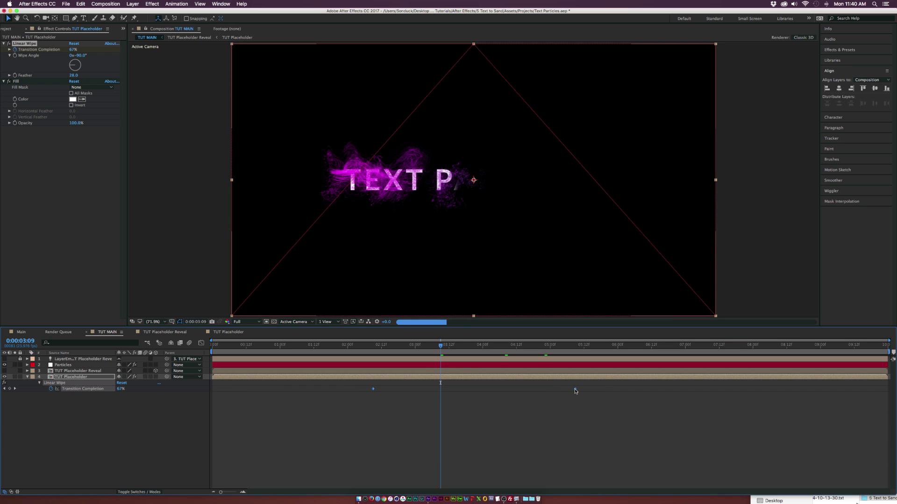
pyautogui.press('space')
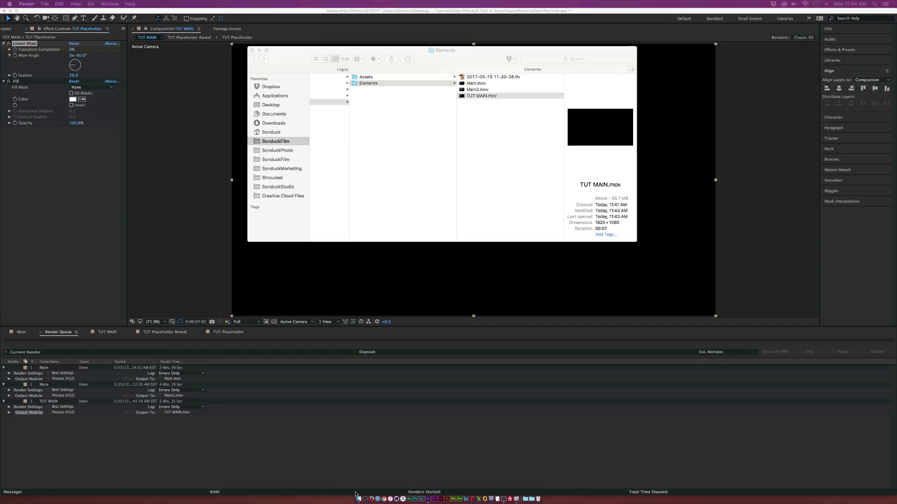
# Shift the Finder window left and Quick Look the rendered TUT MAIN.mov.
pyautogui.moveTo(475, 44); pyautogui.dragTo(440, 44)
pyautogui.press('space')
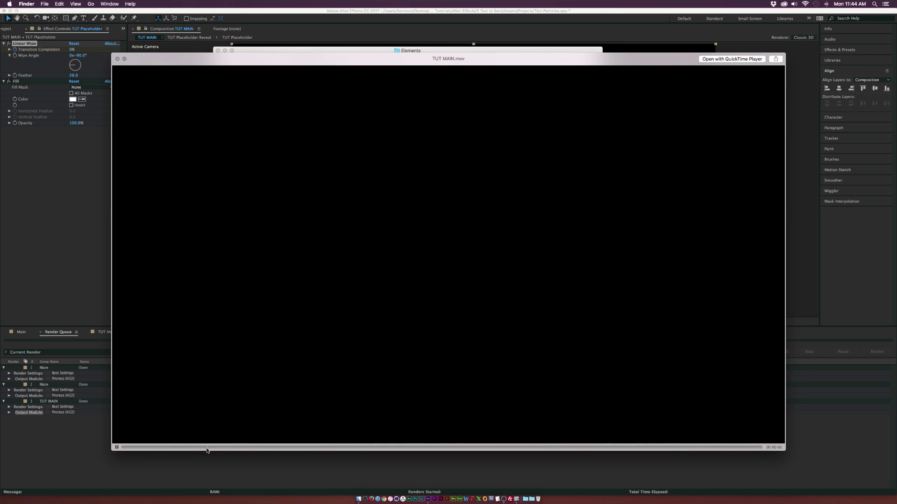